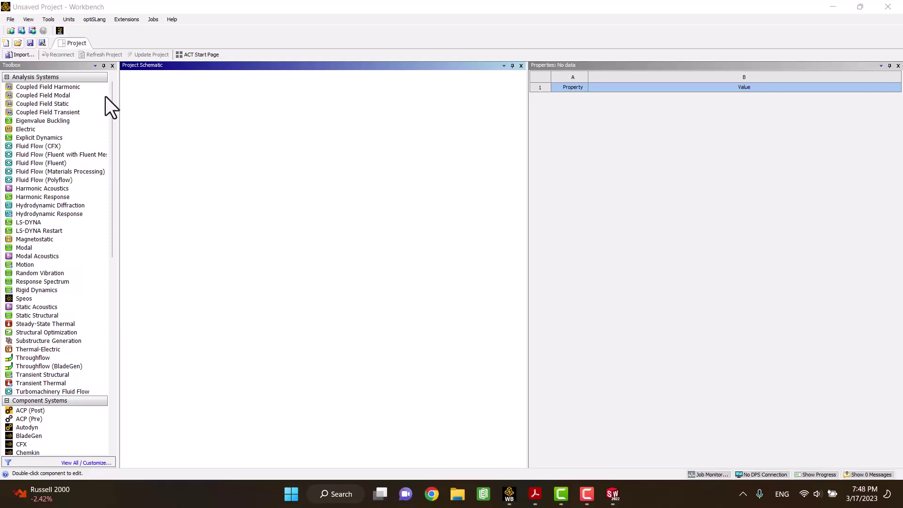
In SOLIDWORKS, edit Revolve1 to review its profile sketch, revolved 360° about Line8.
left_click(614, 494)
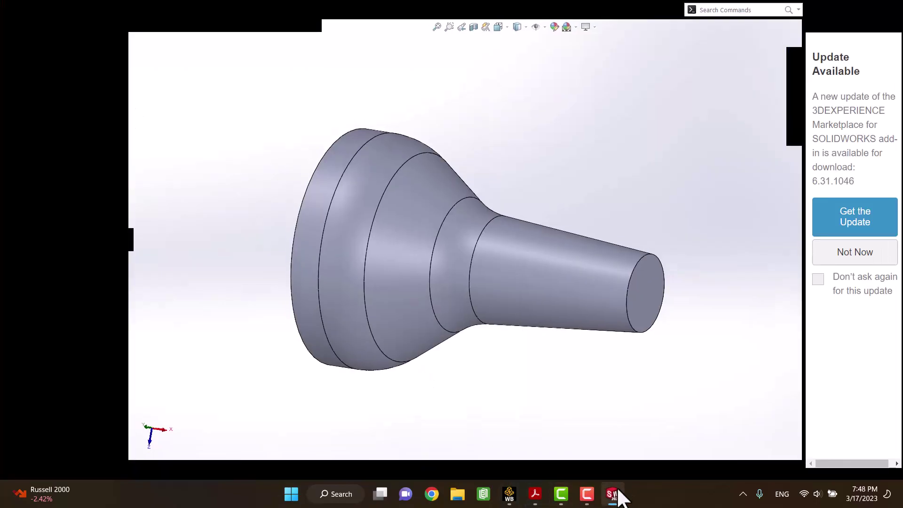
middle_click_drag(583, 211, 581, 185)
key("Escape")
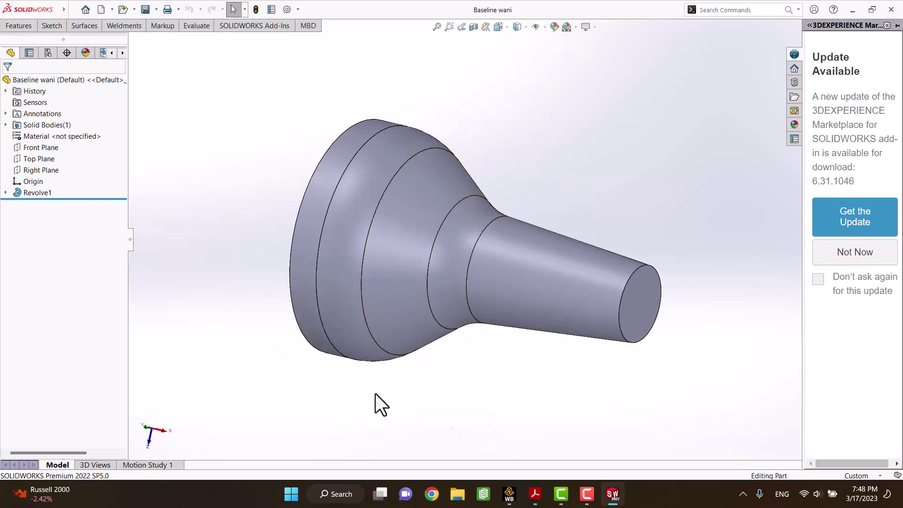
left_click(19, 194)
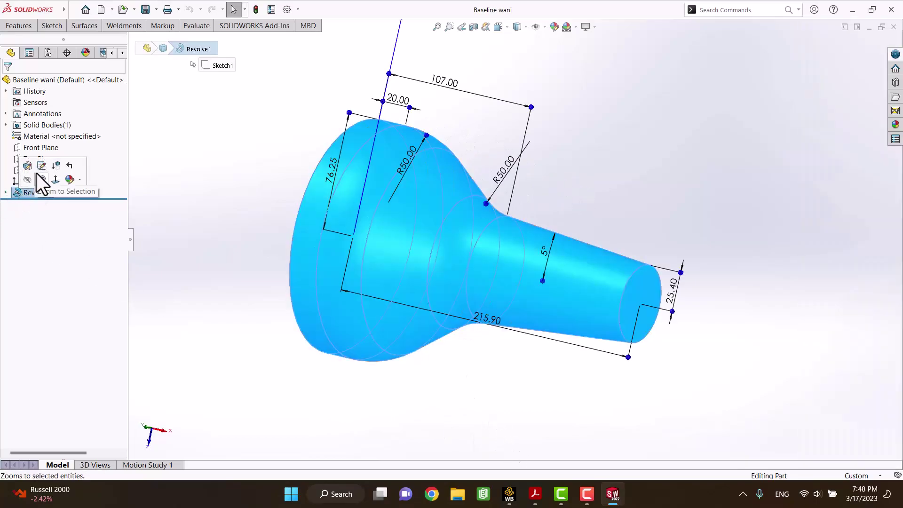
left_click(27, 166)
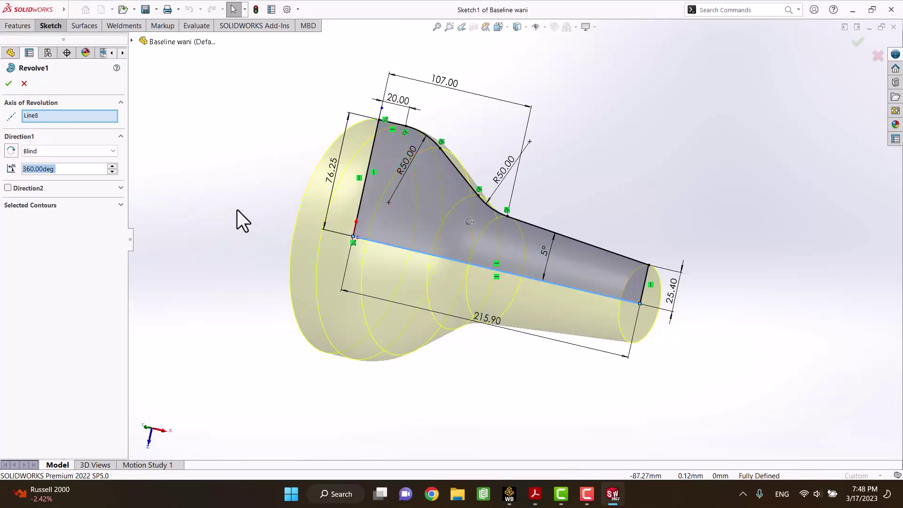
middle_click_drag(272, 213, 312, 207)
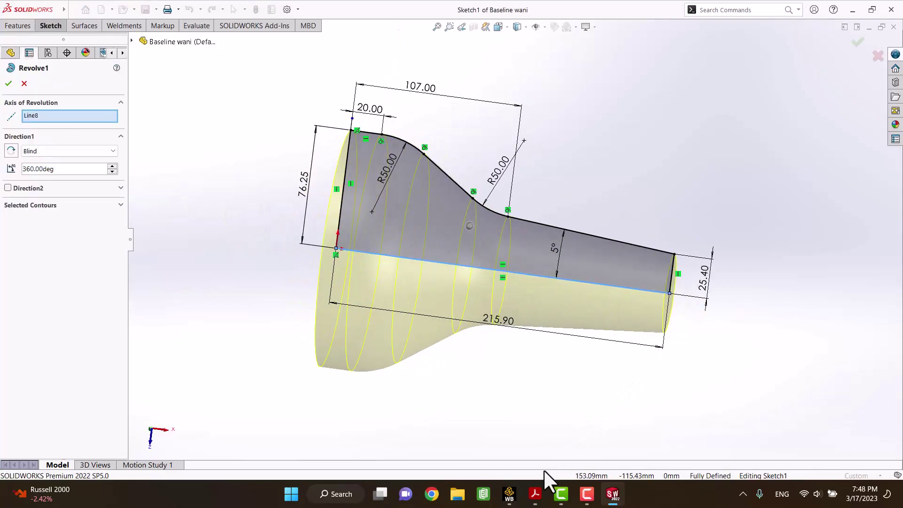
Review the paper's Fig 2 Baseline Nozzle outline in Adobe Acrobat Pro.
left_click(535, 494)
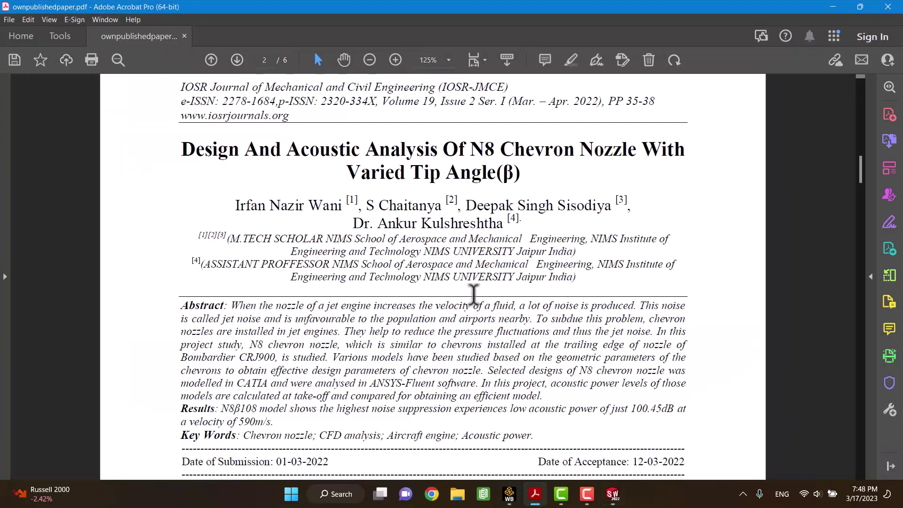
scroll(391, 211, "up", 3)
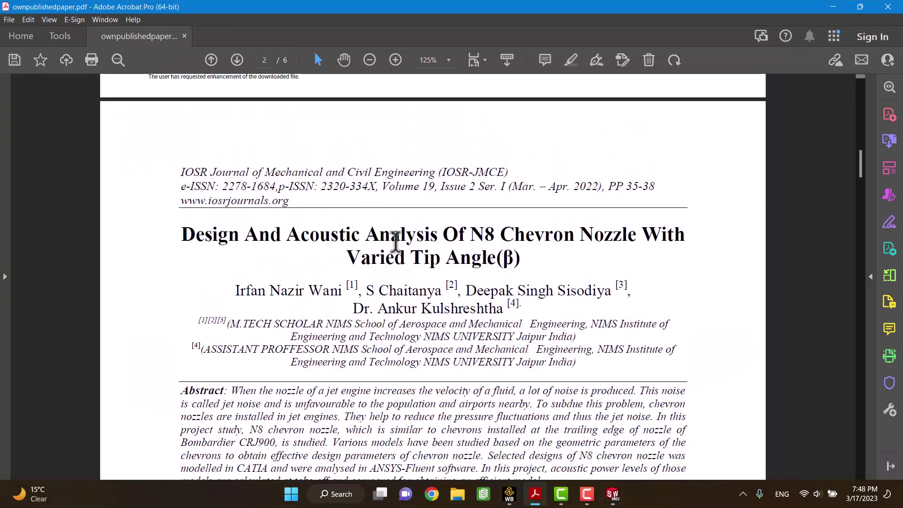
middle_click_drag(530, 256, 520, 273)
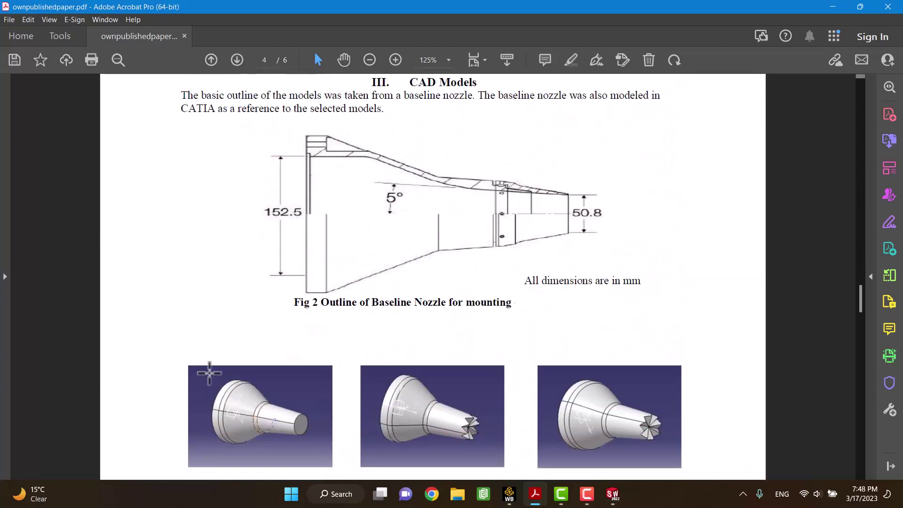
scroll(209, 373, "down", 3)
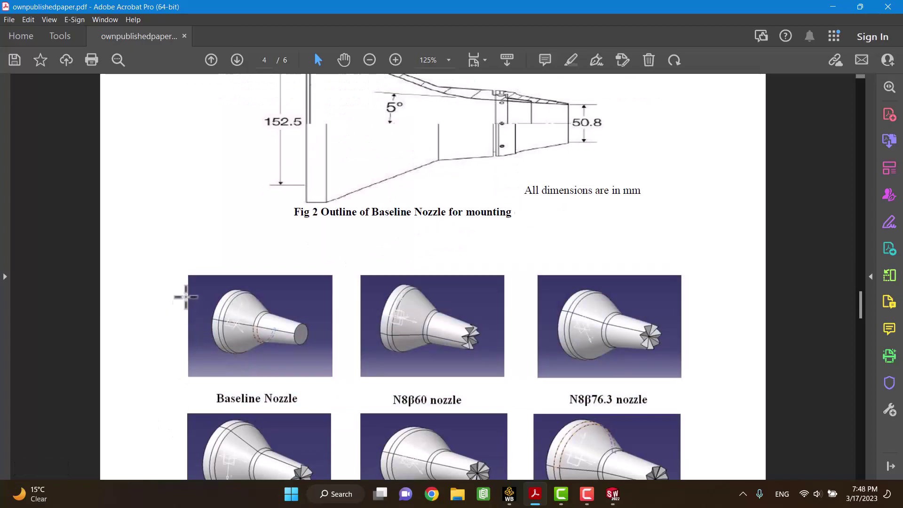
left_click_drag(188, 276, 346, 397)
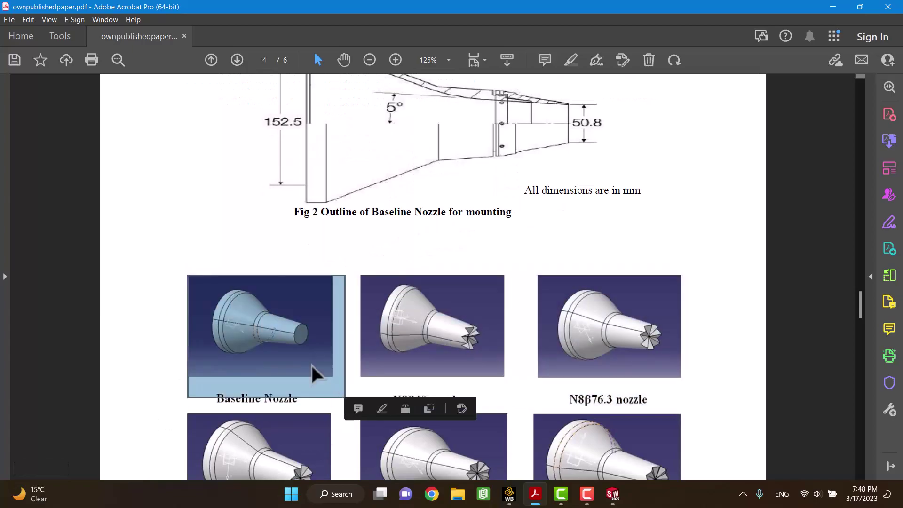
left_click(256, 240)
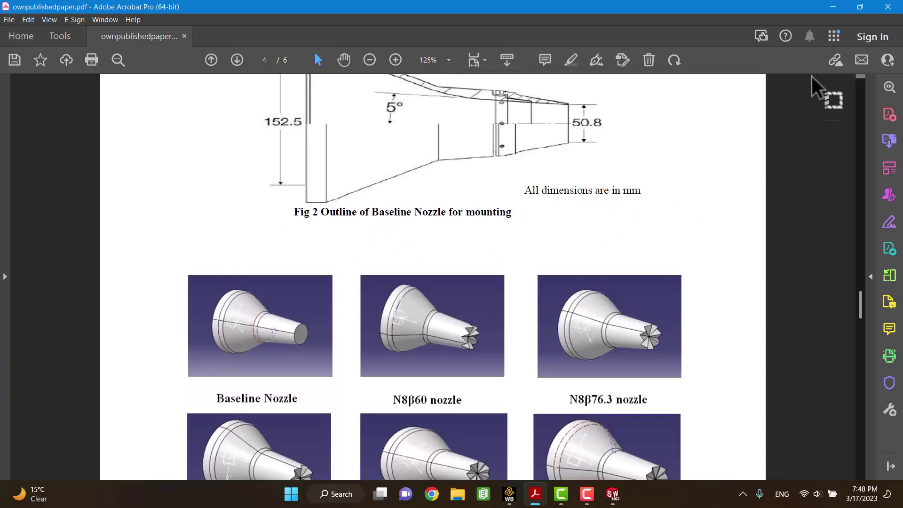
Return to SOLIDWORKS and accept the Revolve1 edit, leaving the solid nozzle.
left_click(833, 7)
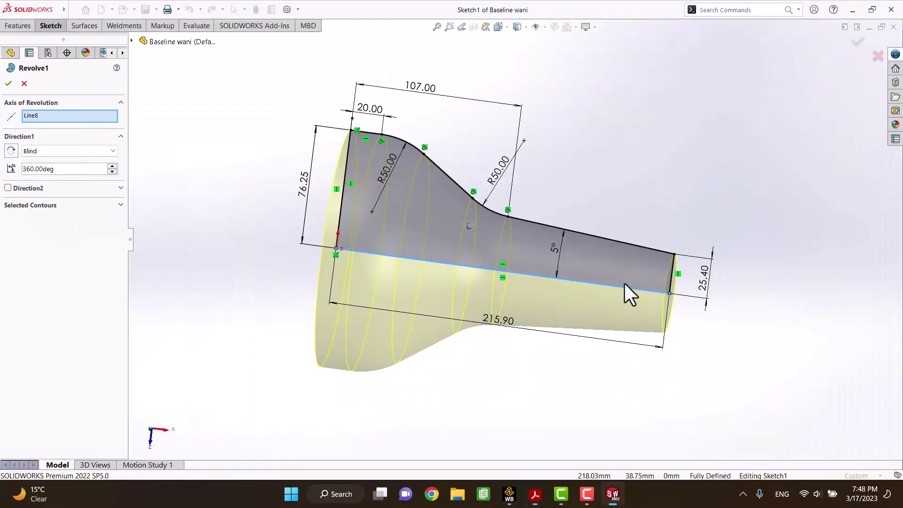
middle_click_drag(418, 196, 375, 204)
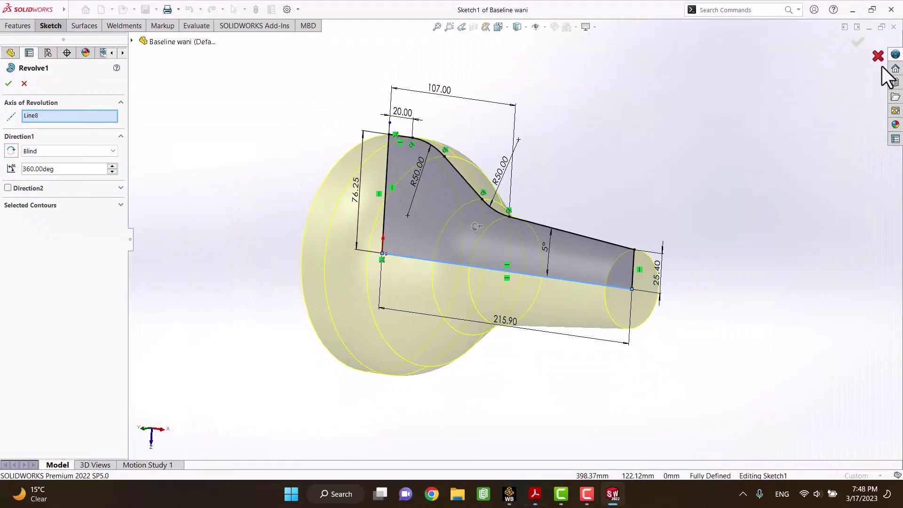
key("Return")
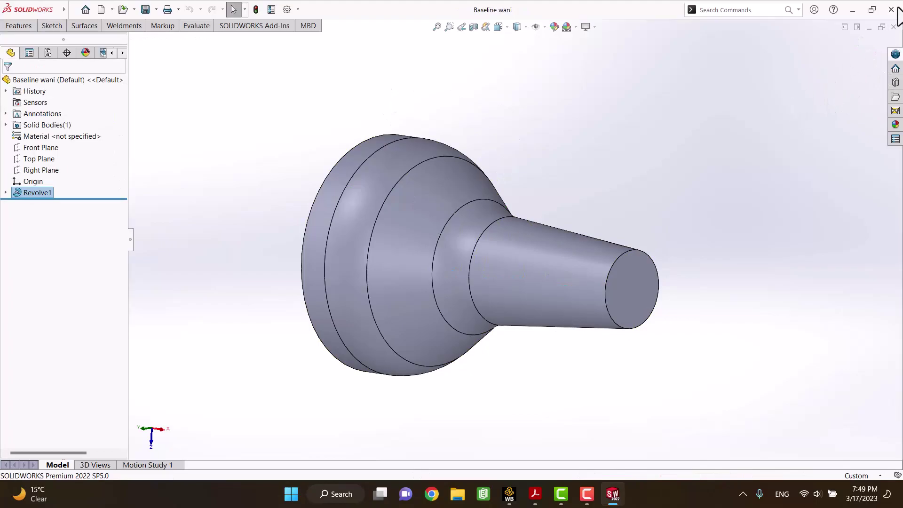
Add a Fluid Flow (Fluent) system, import Baseline wani.SLDPRT as geometry, and open Mesh.
left_click(892, 9)
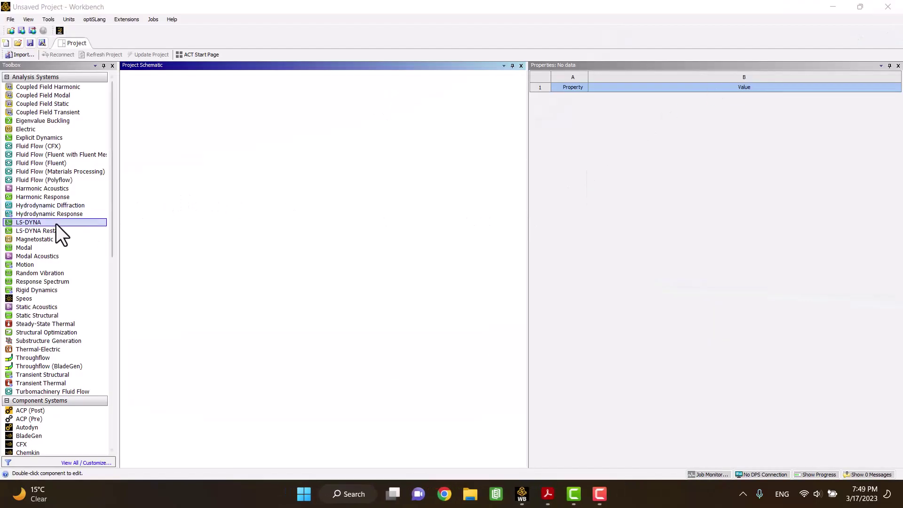
left_click_drag(37, 163, 185, 145)
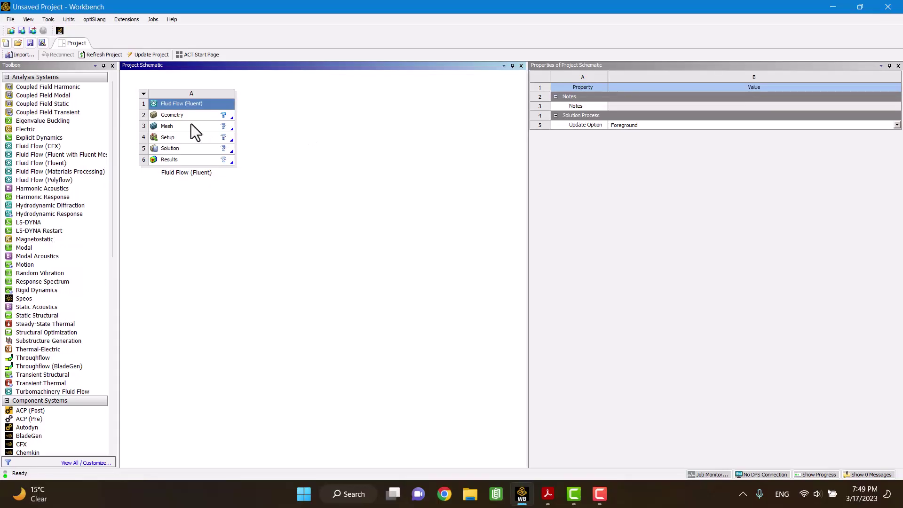
left_click(183, 115)
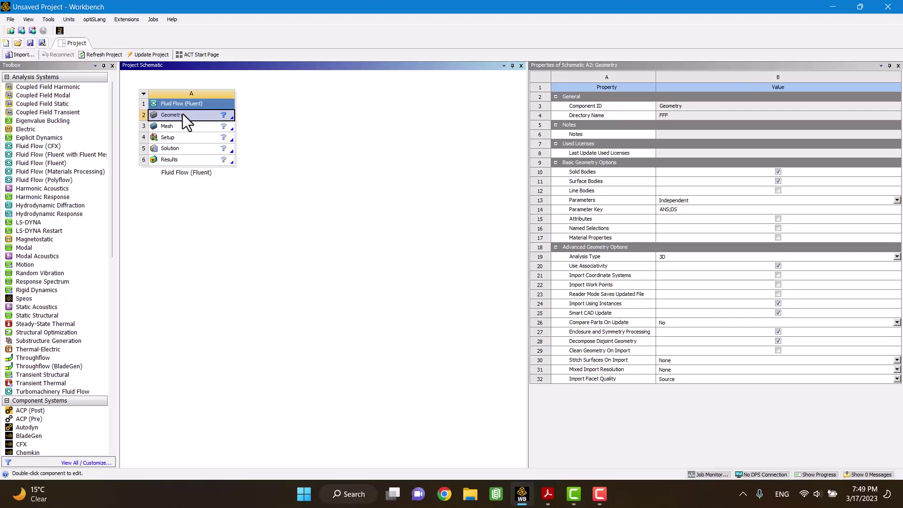
right_click(183, 116)
mouse_move(292, 149)
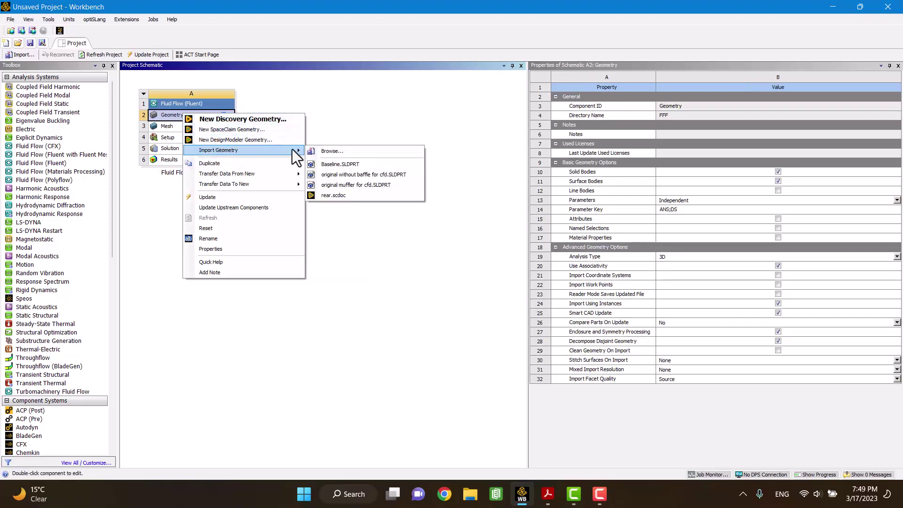
left_click(339, 151)
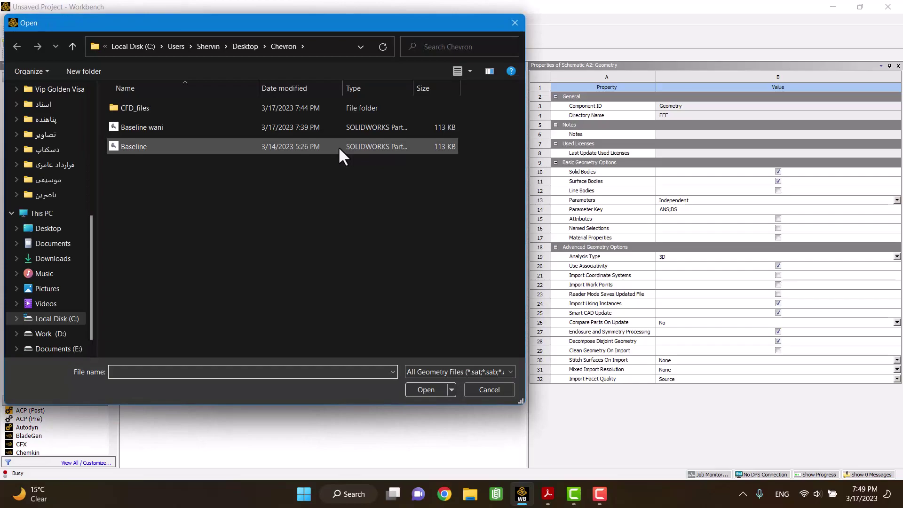
double_click(143, 129)
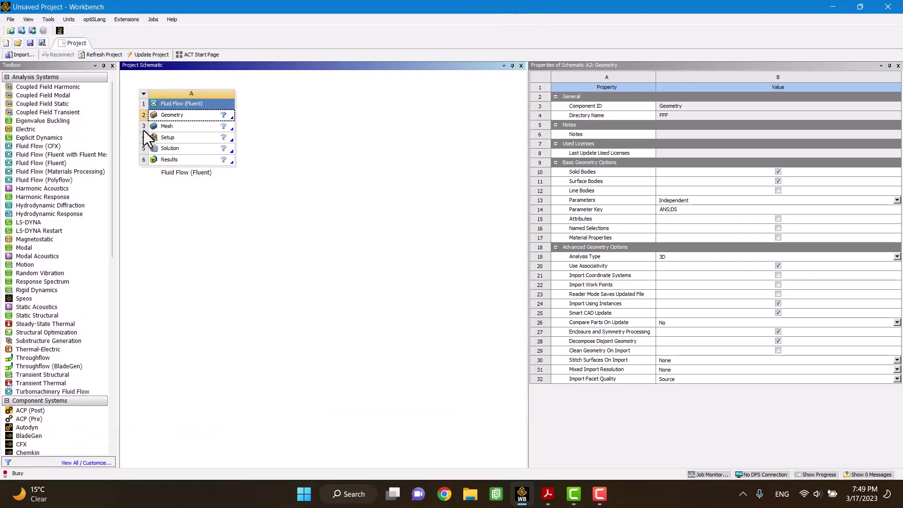
double_click(176, 131)
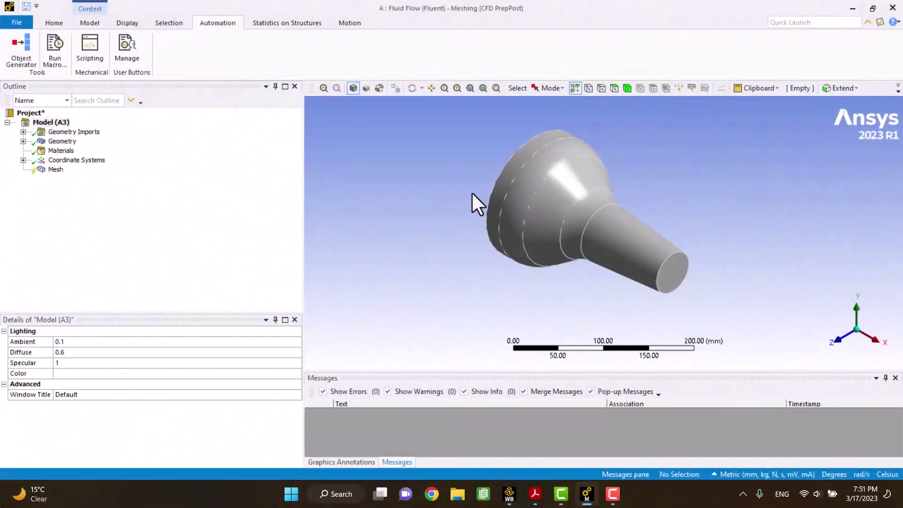
Create a named selection 'Inlet' on the nozzle's large end face.
middle_click_drag(473, 193, 625, 197)
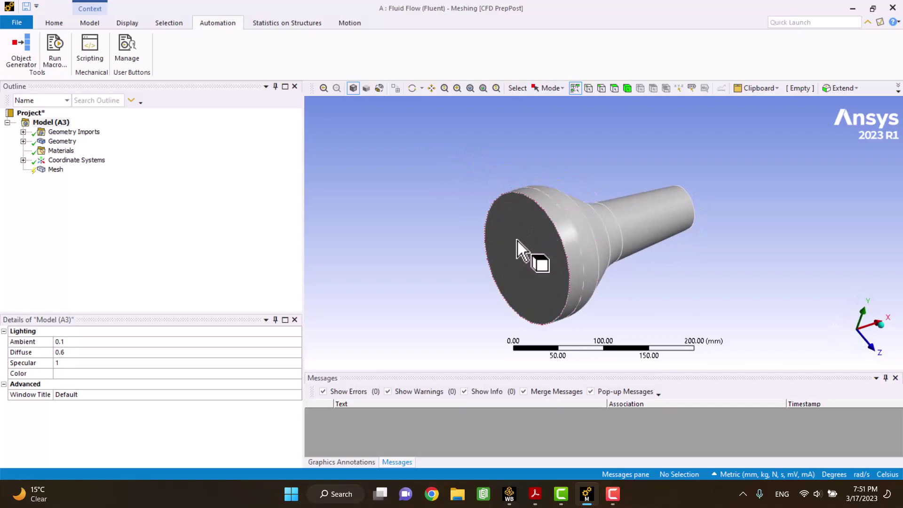
left_click(517, 241)
right_click(518, 241)
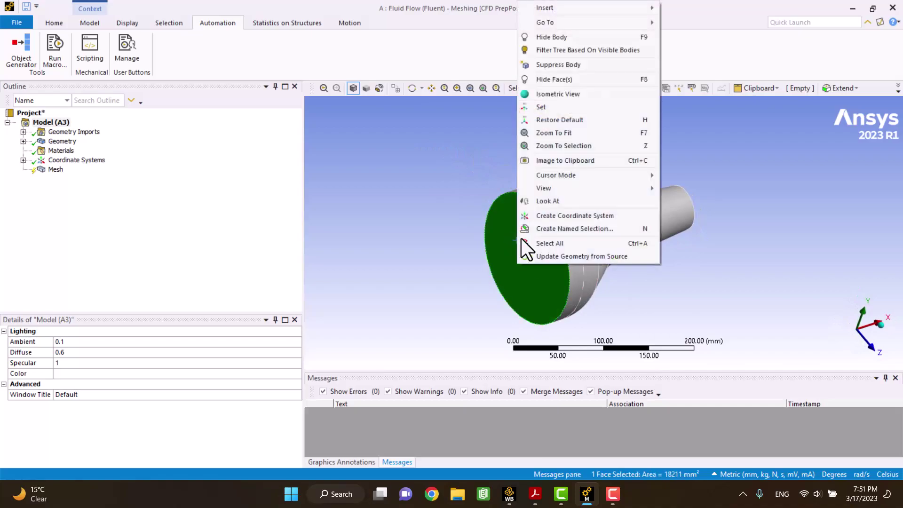
left_click(528, 231)
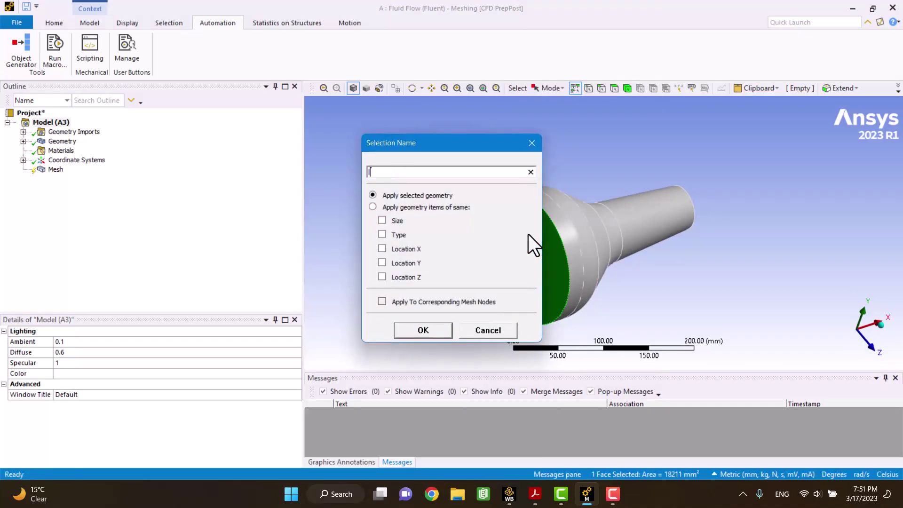
type("Inlet")
left_click(423, 331)
Create a named selection 'Outlet' on the nozzle's small end face.
middle_click_drag(460, 329, 363, 288)
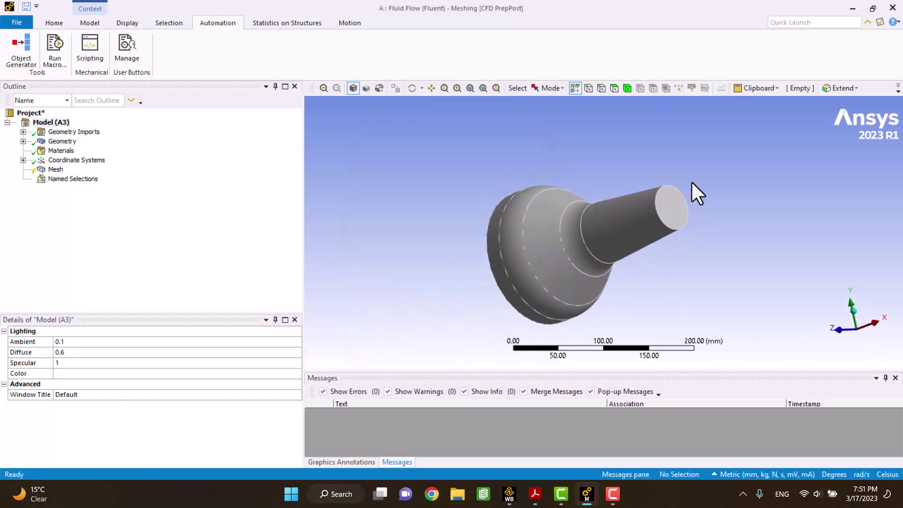
left_click(680, 209)
right_click(678, 206)
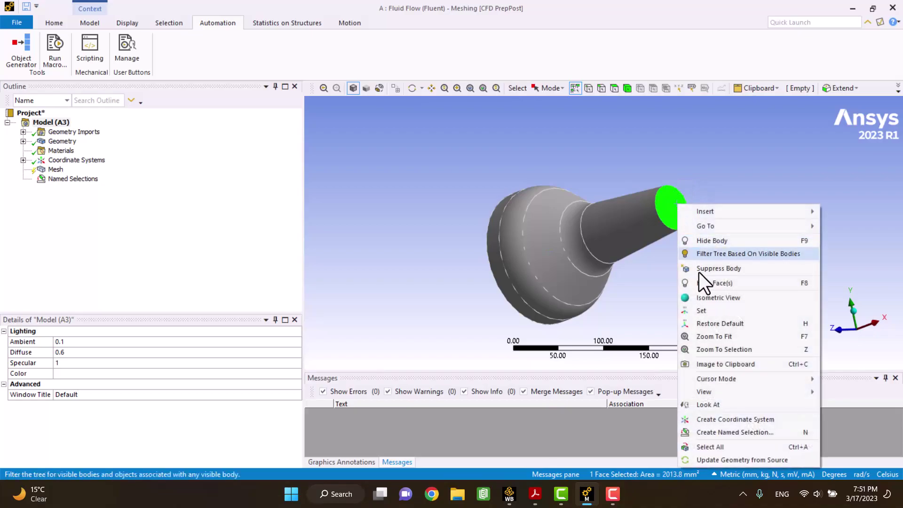
left_click(718, 429)
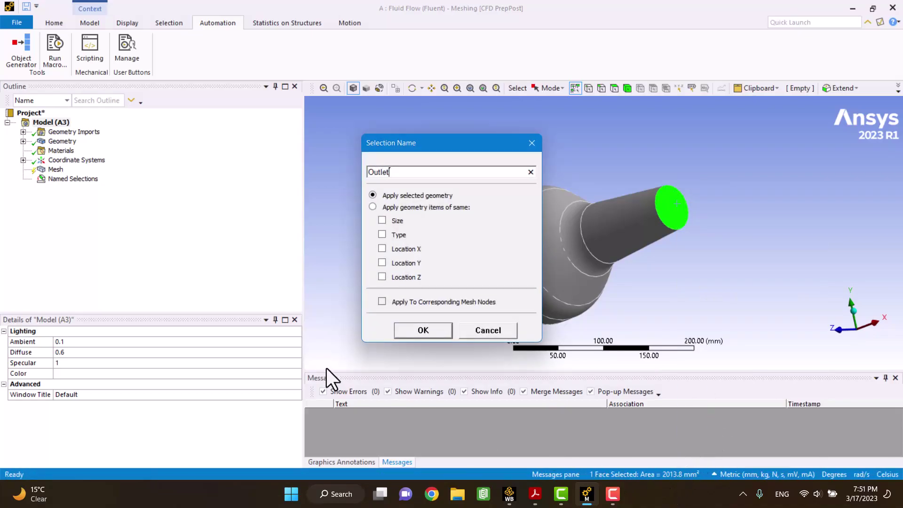
type("Outlet")
left_click(409, 334)
middle_click_drag(409, 334, 487, 315)
Search the paper for 'mesh' to find the CFD Analysis 0.005m maximum face size.
left_click(536, 494)
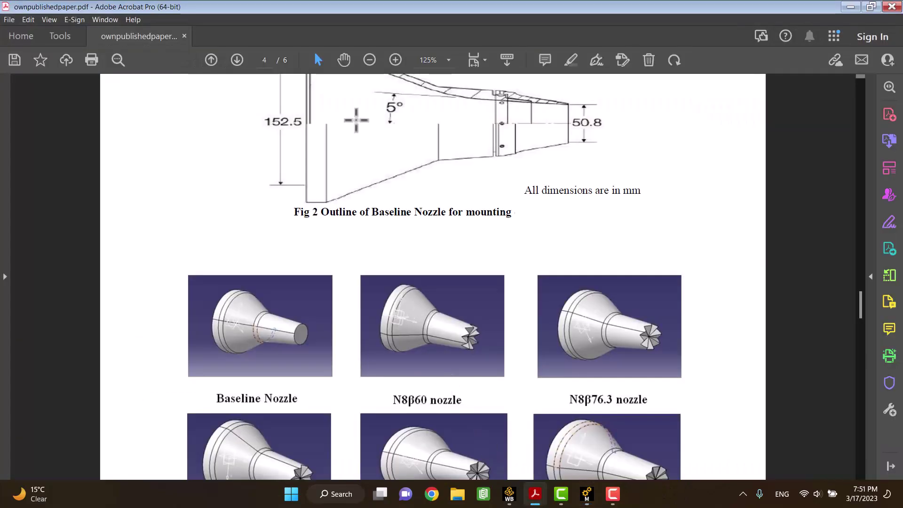
scroll(371, 176, "down", 5)
scroll(371, 177, "down", 4)
scroll(371, 177, "down", 3)
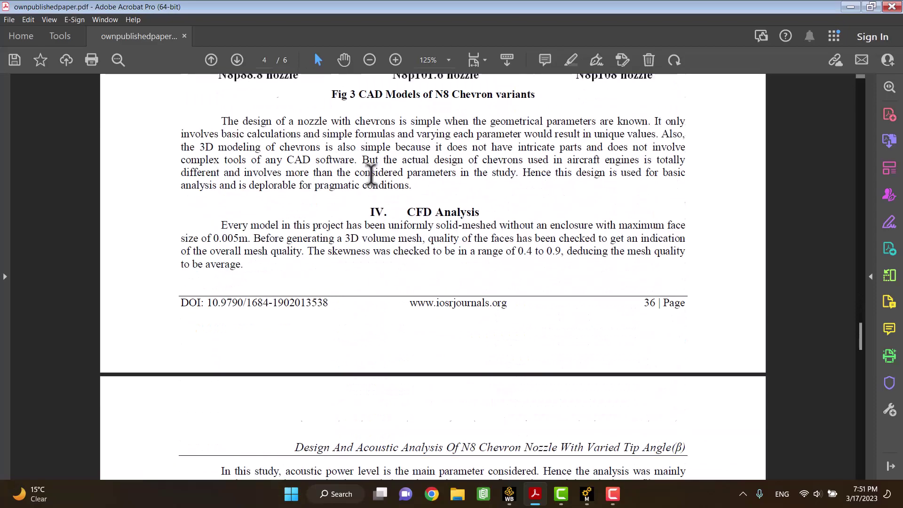
scroll(372, 175, "down", 2)
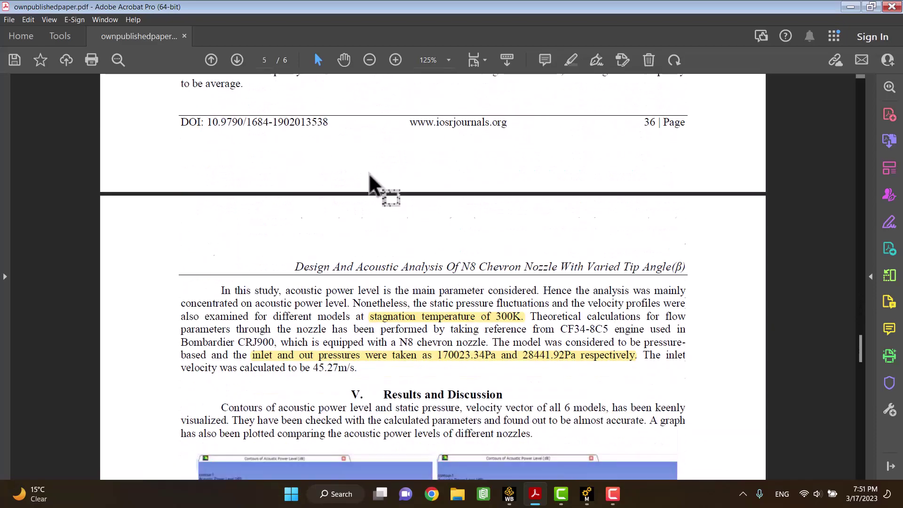
key("ctrl+f")
type("mesh")
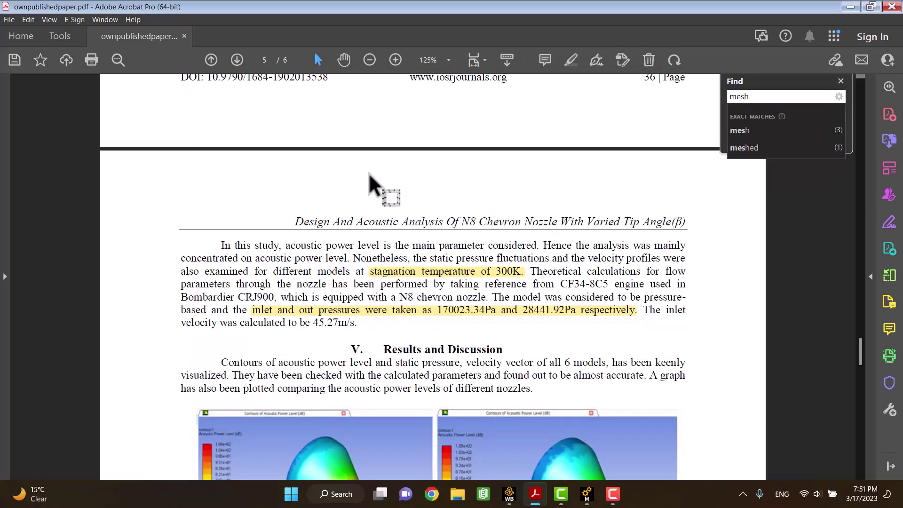
key("Return")
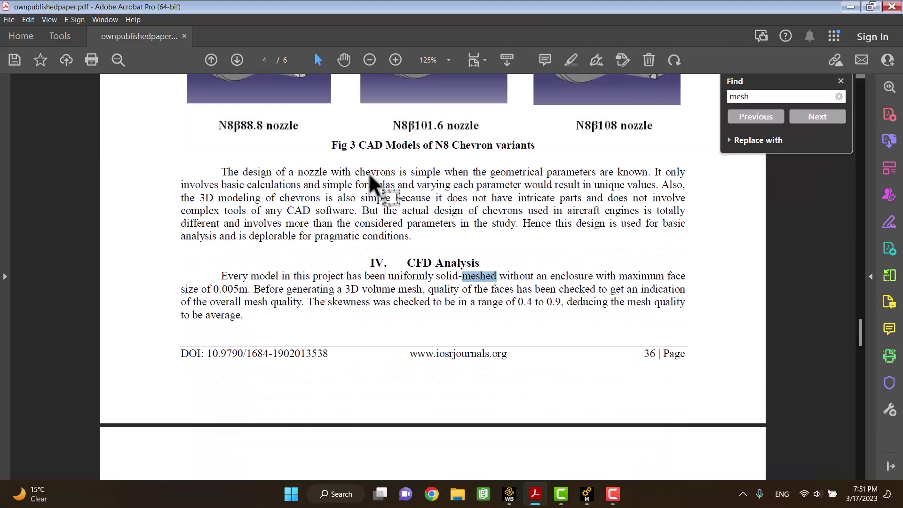
key("Return")
key("Return")
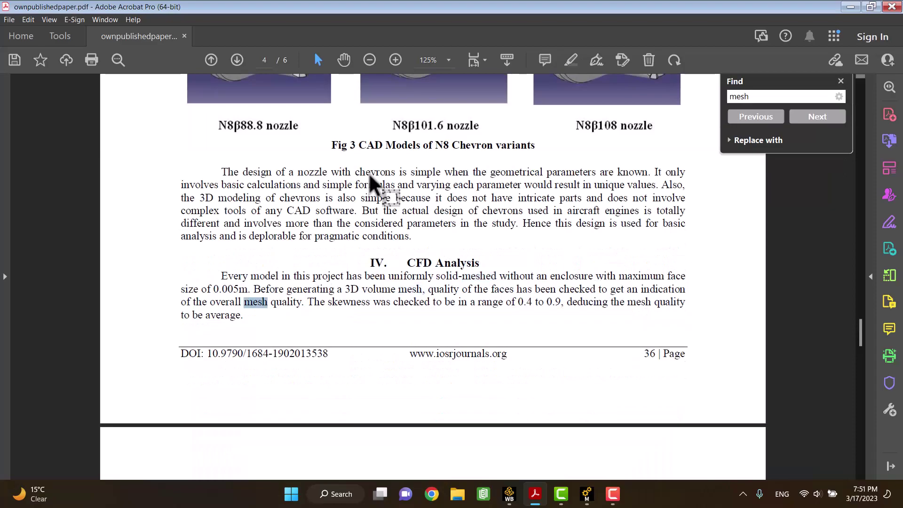
left_click_drag(181, 289, 245, 289)
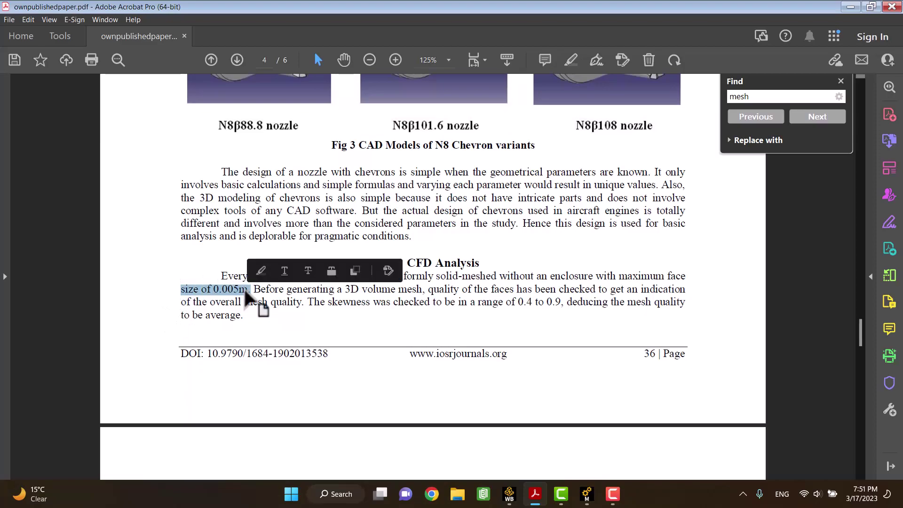
left_click(439, 355)
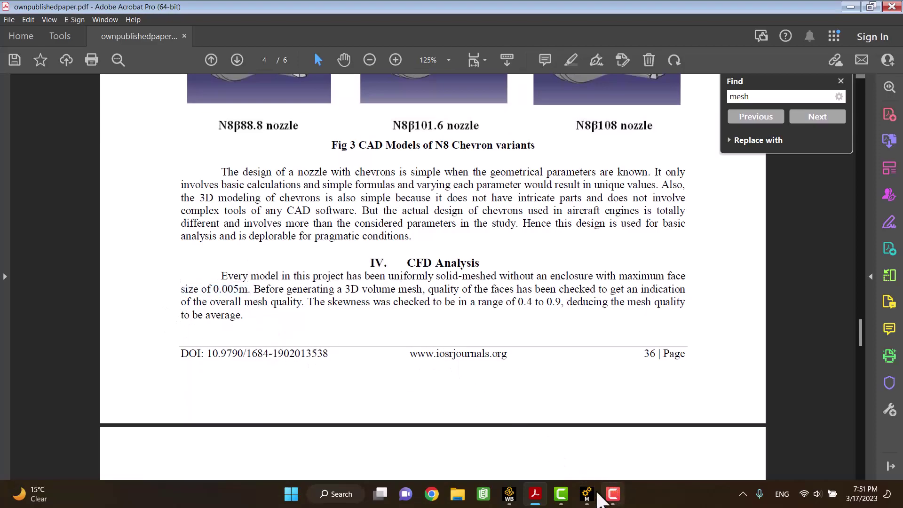
Insert a Sizing control on the mesh scoped to all five nozzle faces.
left_click(593, 494)
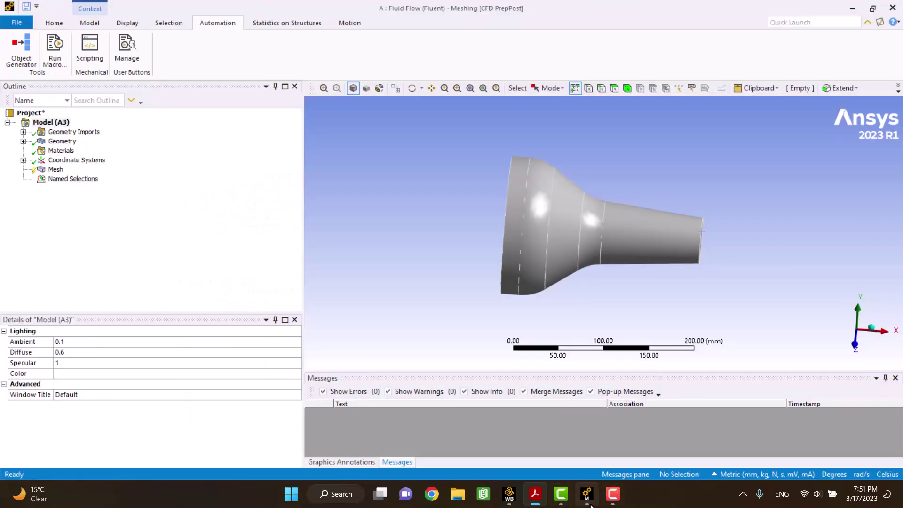
right_click(43, 170)
mouse_move(145, 179)
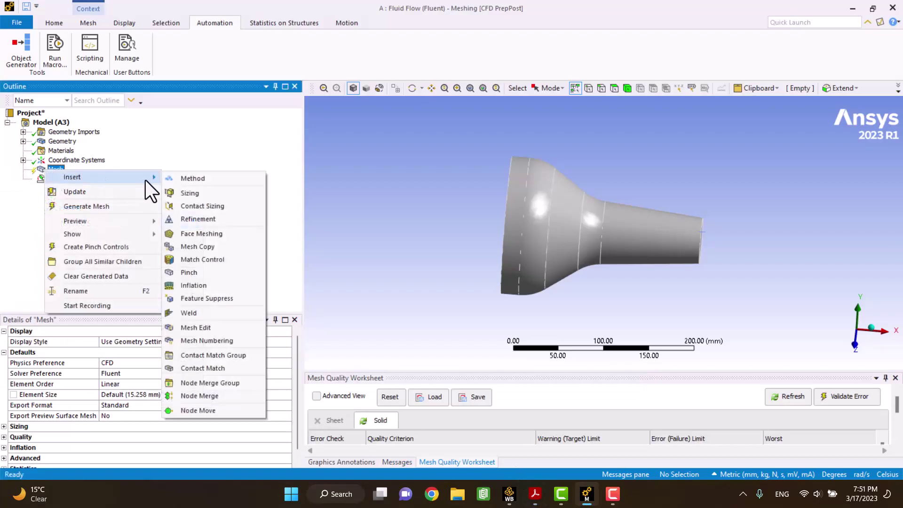
left_click(189, 196)
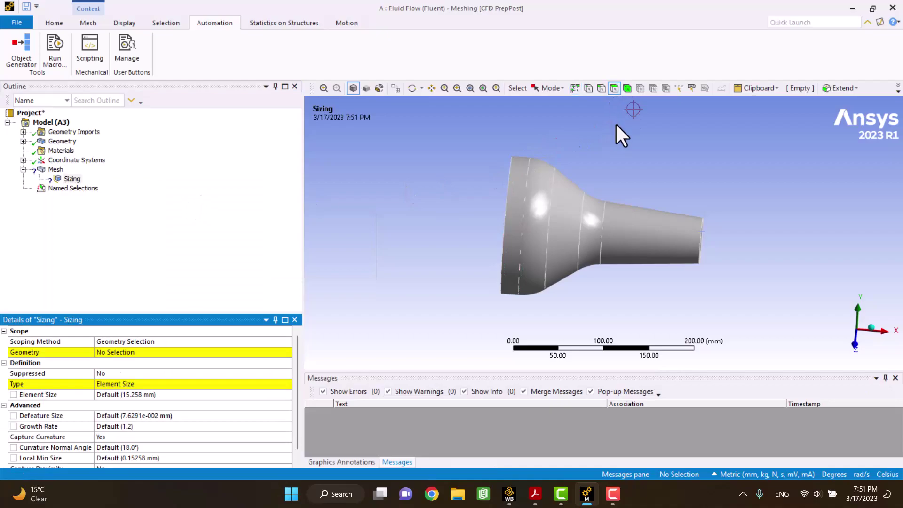
mouse_move(640, 233)
left_mouse_down()
mouse_move(618, 220)
mouse_move(521, 207)
left_mouse_up()
left_click(108, 352)
left_click(108, 352)
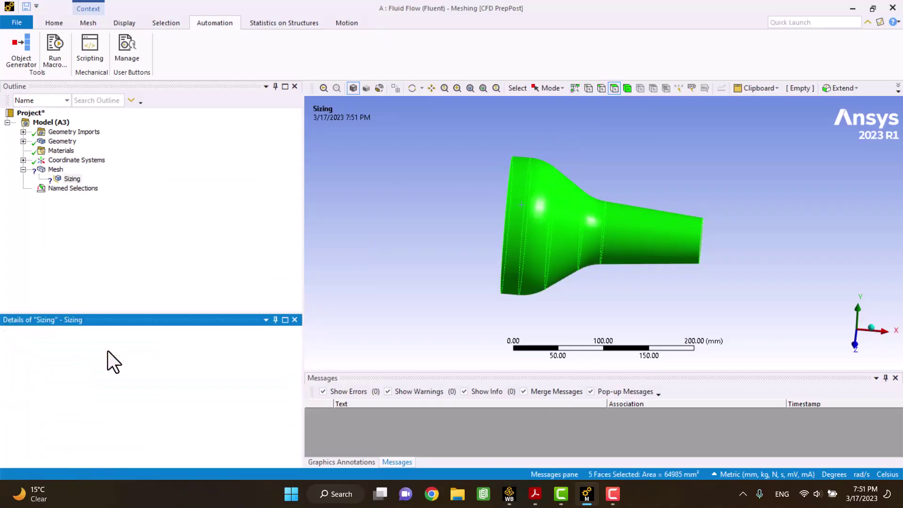
Set the Face Sizing element size to 5 mm and review its settings.
left_click(128, 394)
type("5")
key("Return")
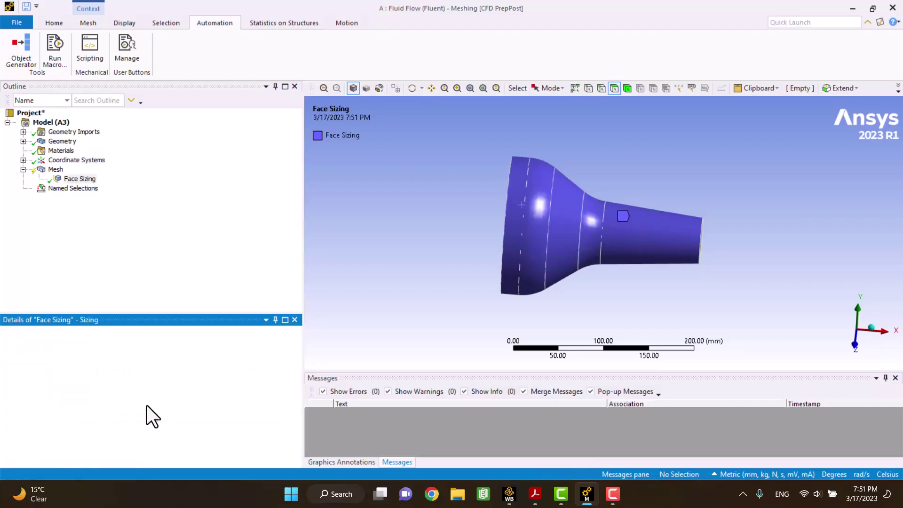
left_click(128, 209)
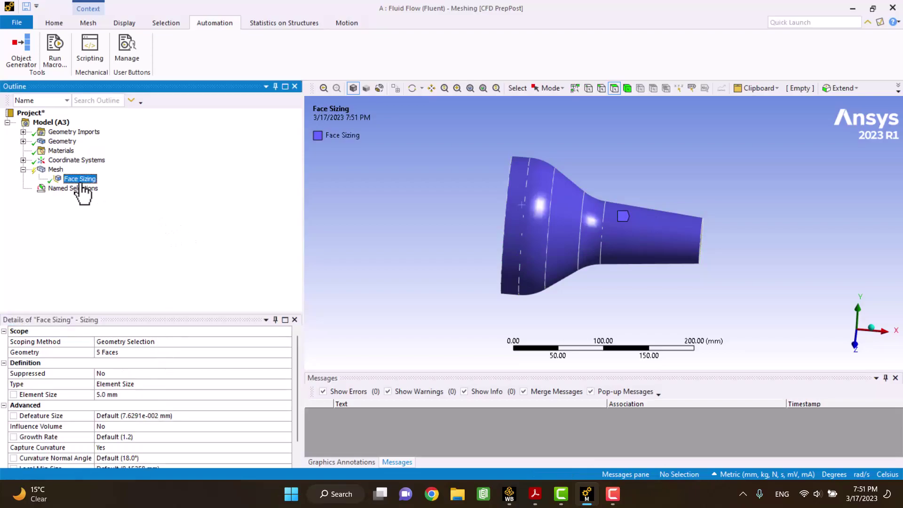
right_click(59, 170)
Generate the nozzle mesh and highlight the Inlet and Outlet named selections.
left_click(92, 212)
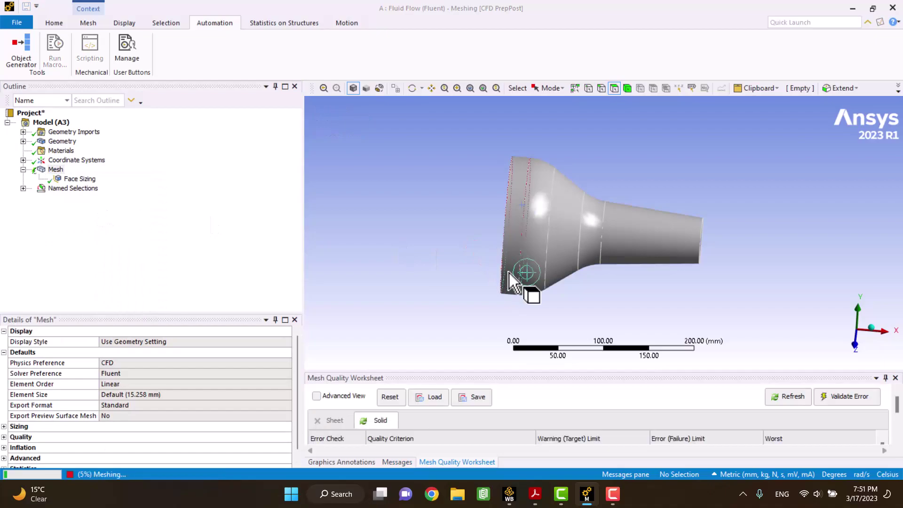
middle_click_drag(476, 267, 431, 257)
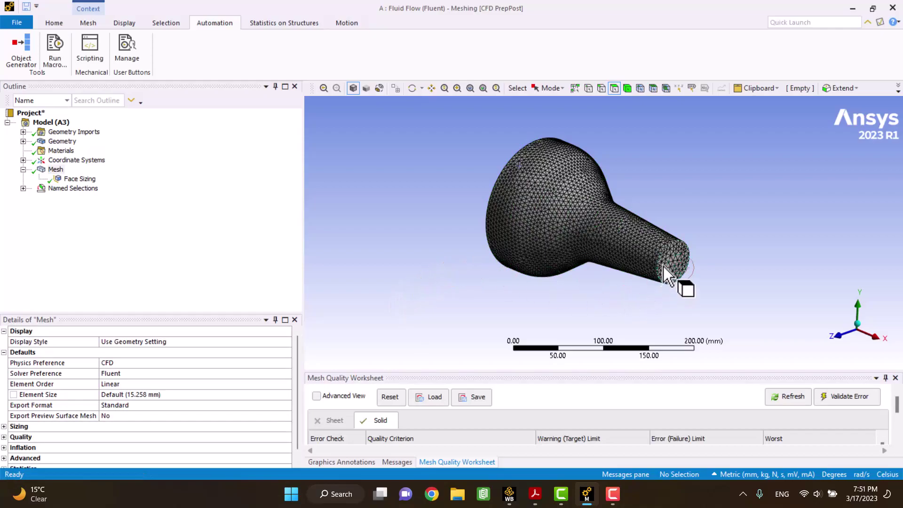
scroll(705, 206, "up", 2)
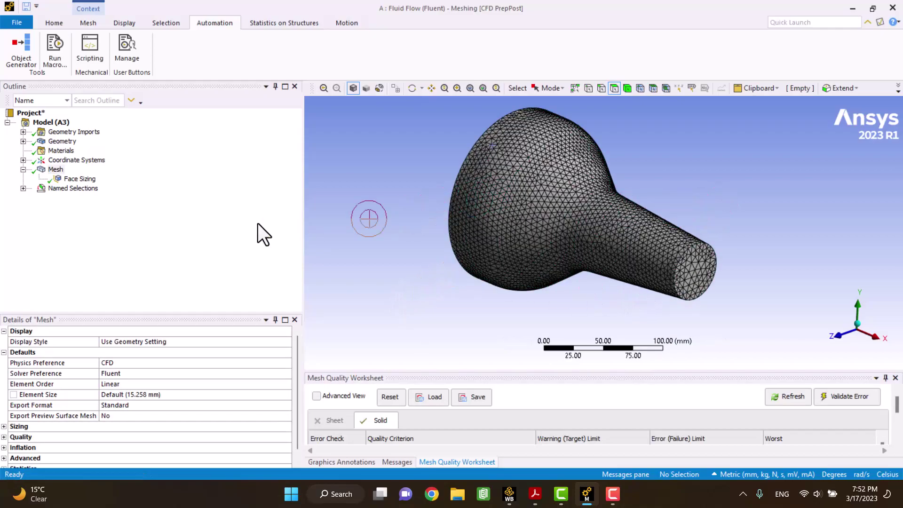
left_click(23, 188)
left_click(59, 198)
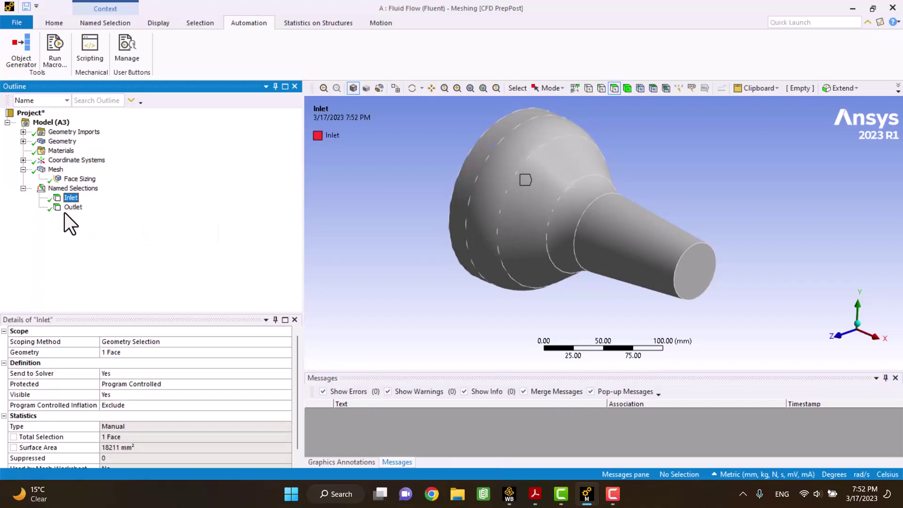
left_click(68, 208)
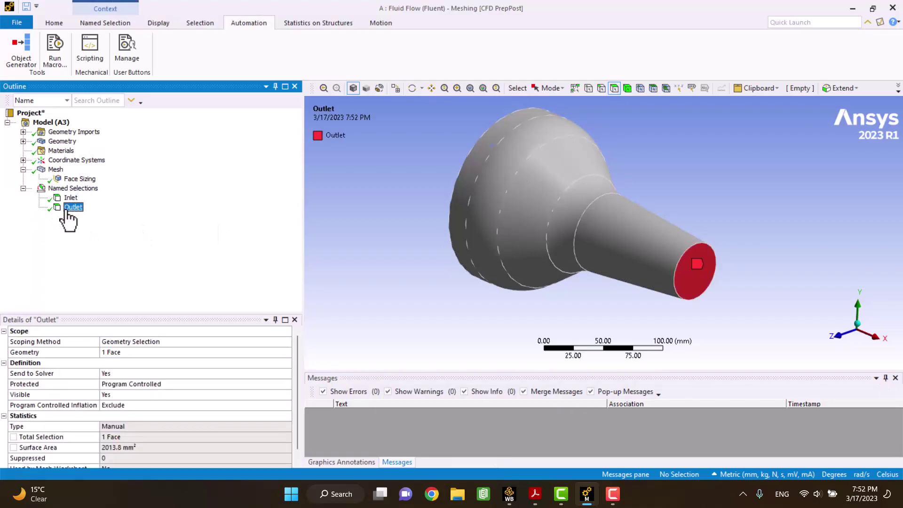
Glance back at the paper, keeping it open, then return to the meshing window.
key("alt+Tab")
left_click(900, 7)
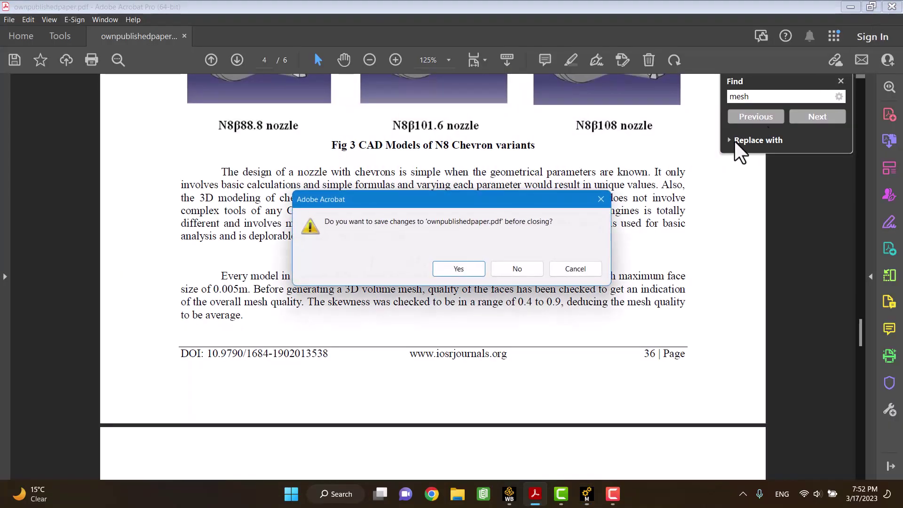
left_click(584, 266)
left_click(593, 498)
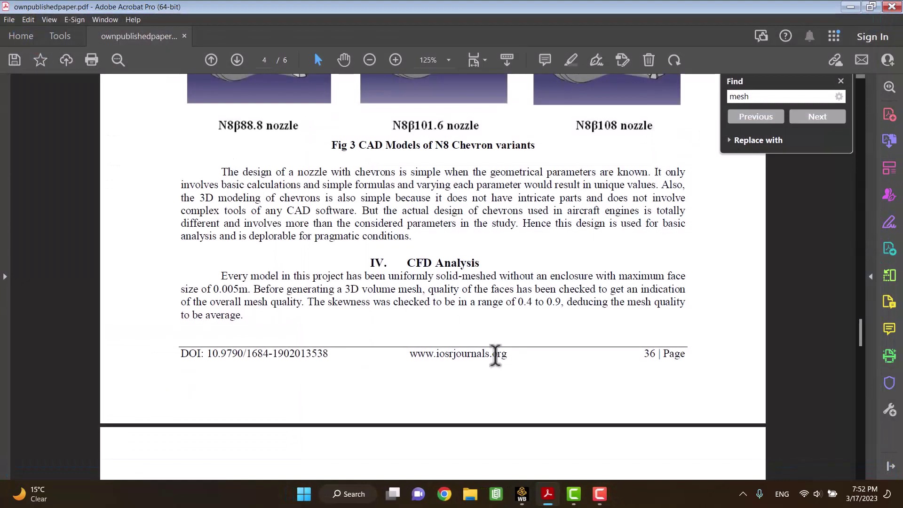
Update the project's Mesh cell and open the Fluent Launcher from the Setup cell.
left_click(533, 499)
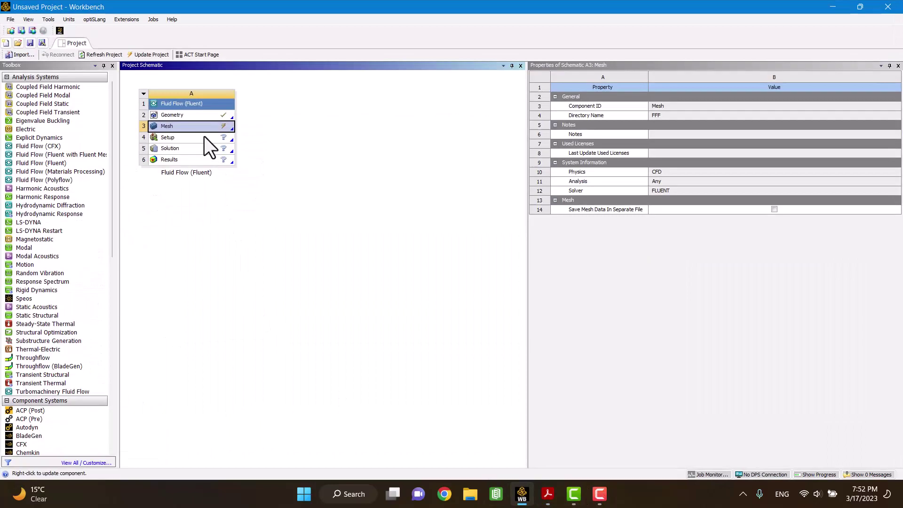
right_click(198, 128)
left_click(219, 181)
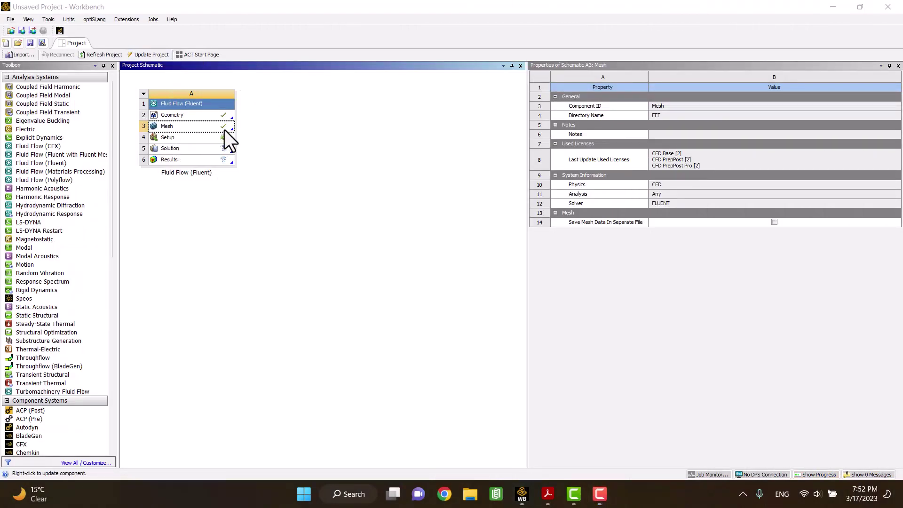
double_click(202, 140)
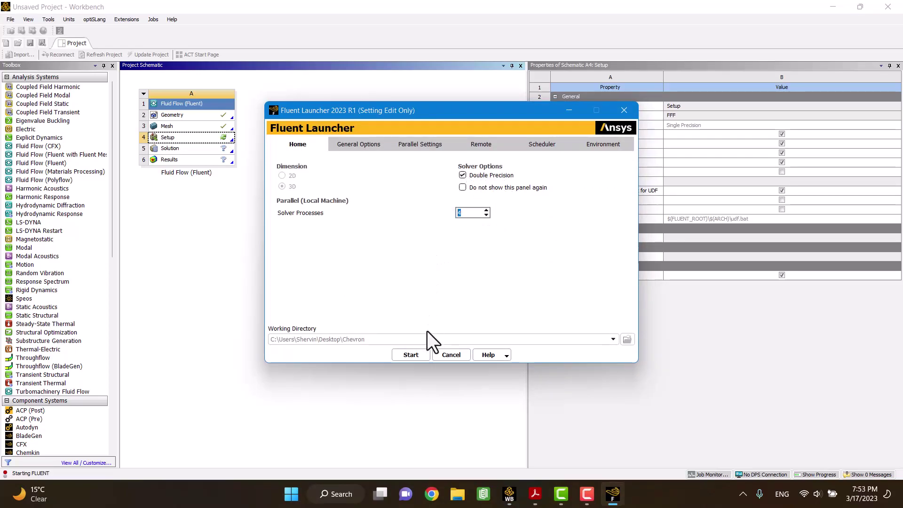
Start Fluent in Double Precision so it loads and displays the nozzle mesh.
left_click(419, 354)
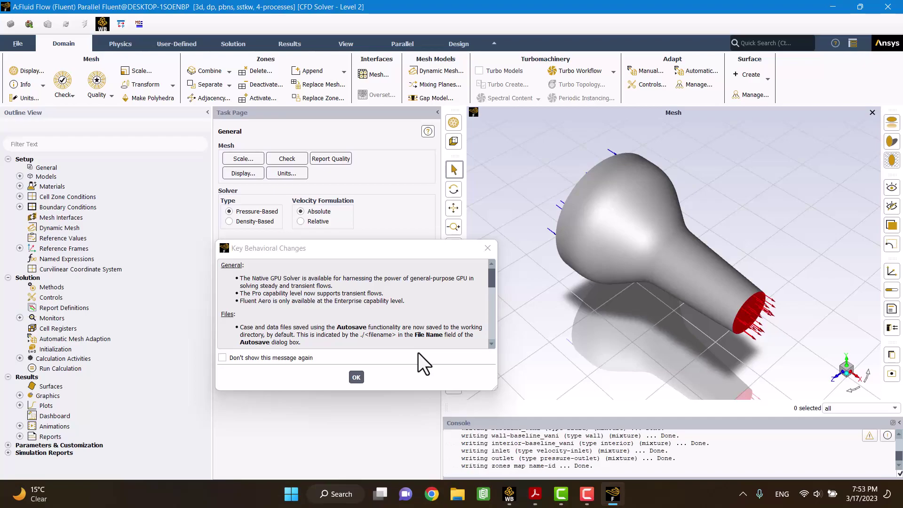
Switch the solver to Density-Based and enable Broadband Noise Sources acoustics with default parameters.
left_click(354, 375)
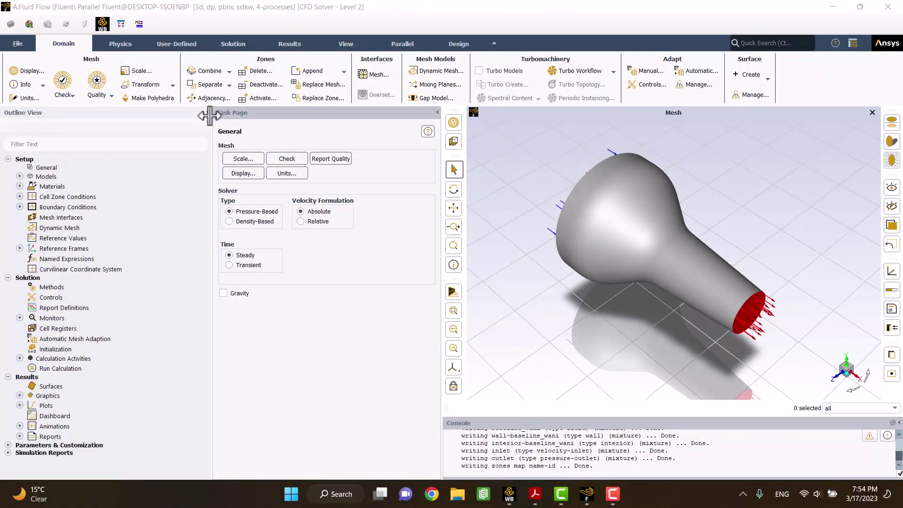
left_click(230, 223)
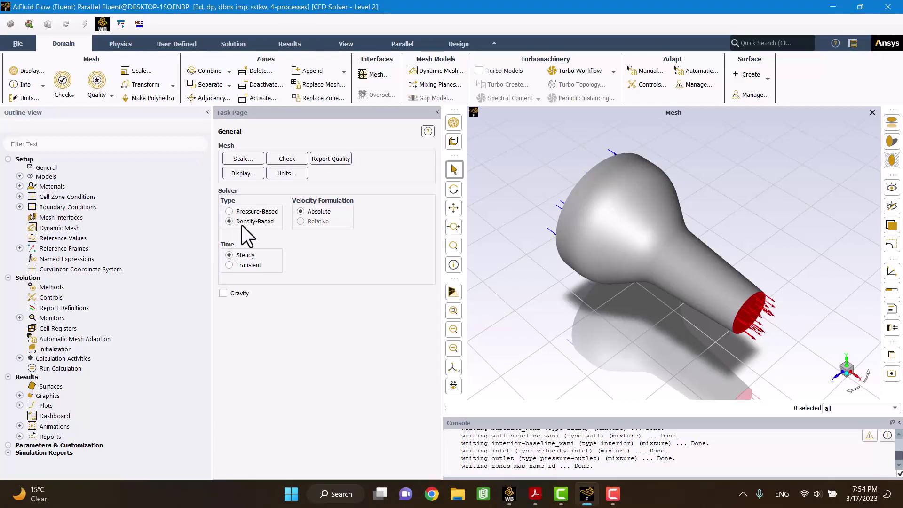
left_click(19, 176)
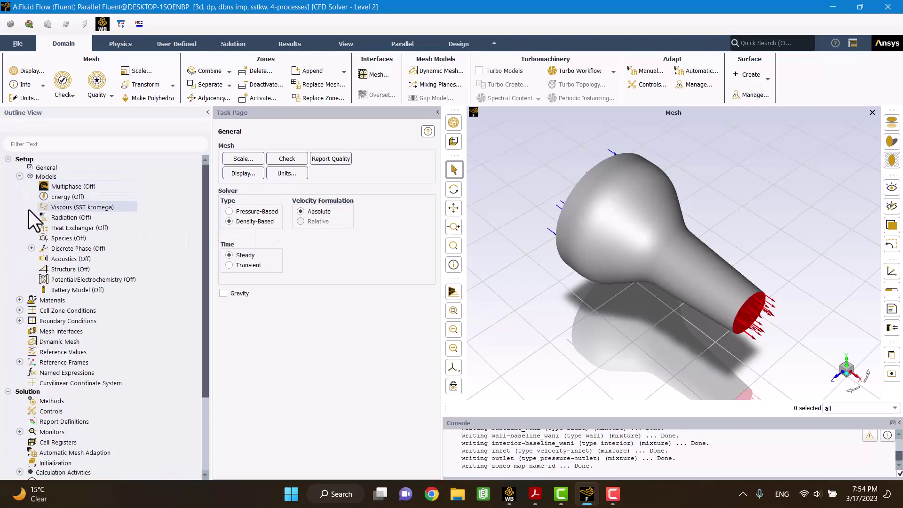
double_click(60, 260)
left_click(228, 284)
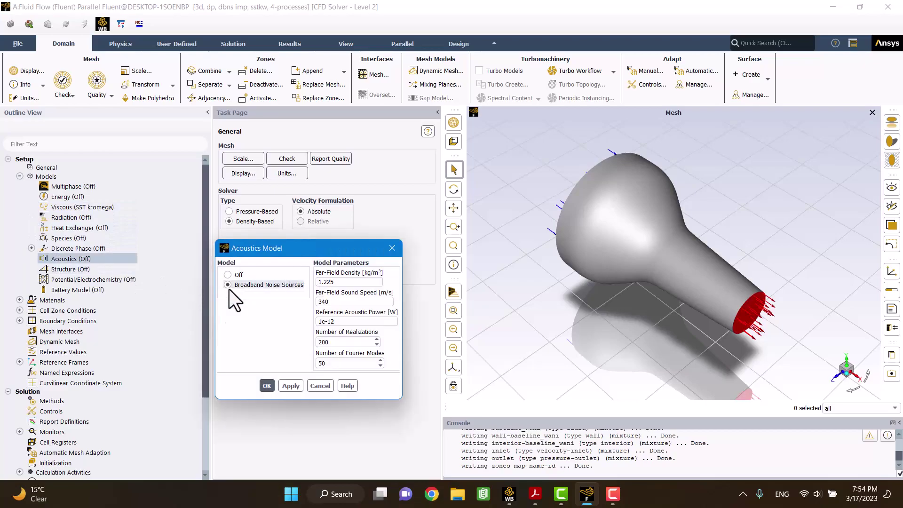
left_click(266, 385)
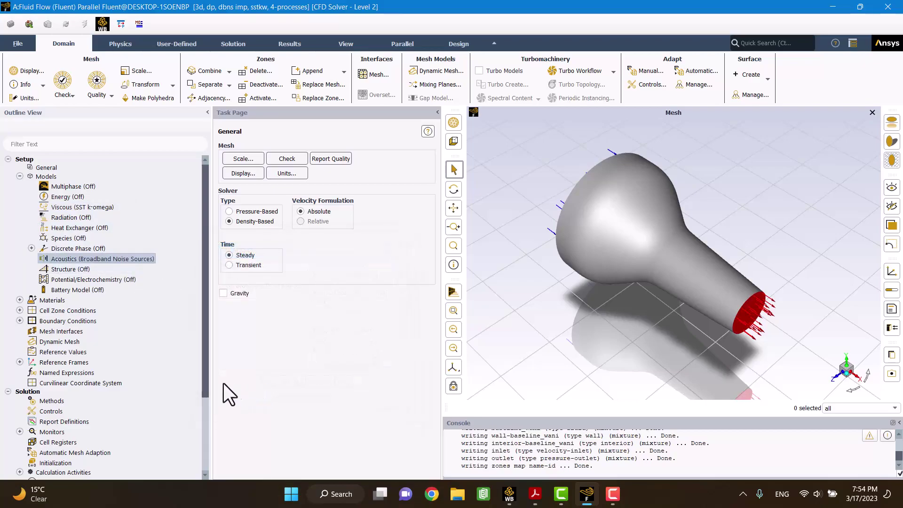
Set the air material's density to ideal-gas and apply the change.
left_click(20, 300)
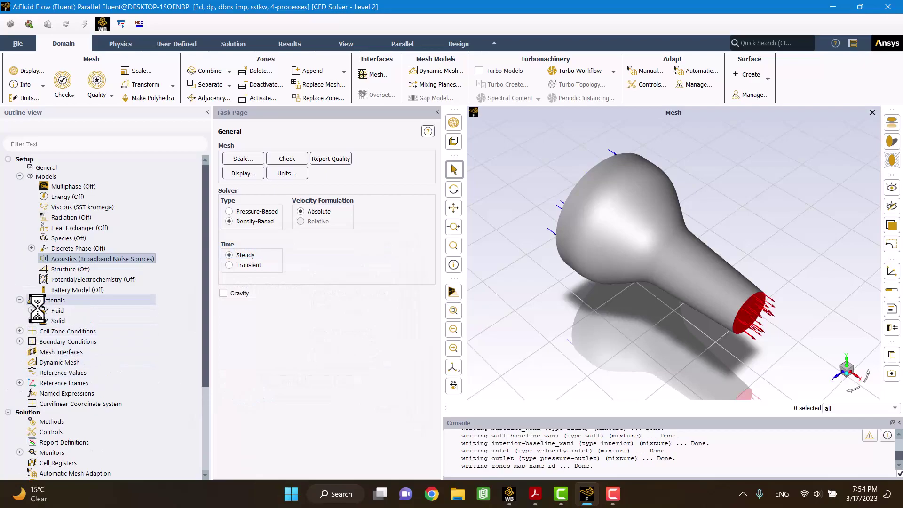
left_click(31, 311)
double_click(66, 321)
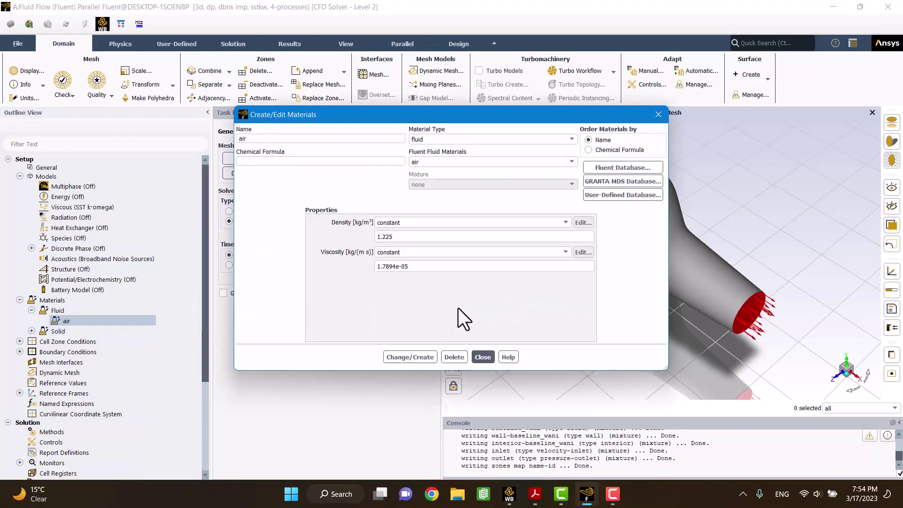
left_click(383, 221)
left_click(408, 239)
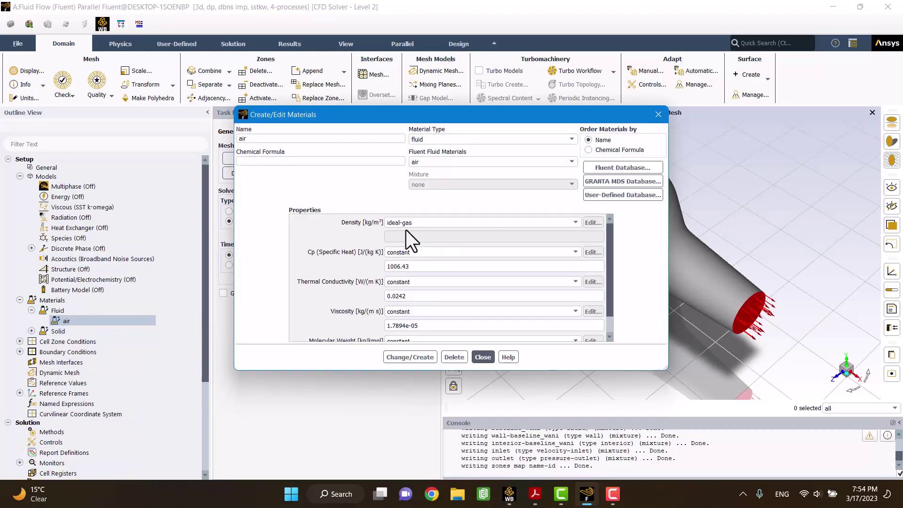
left_click(397, 357)
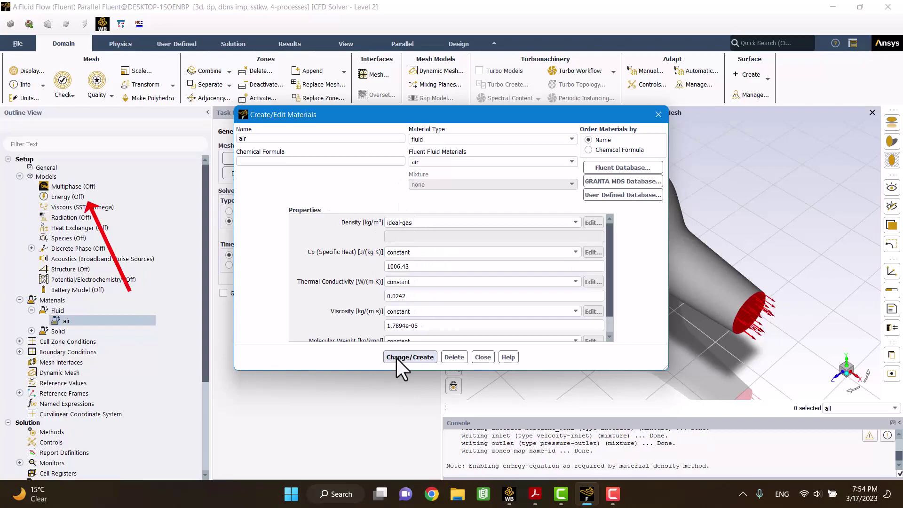
left_click(487, 362)
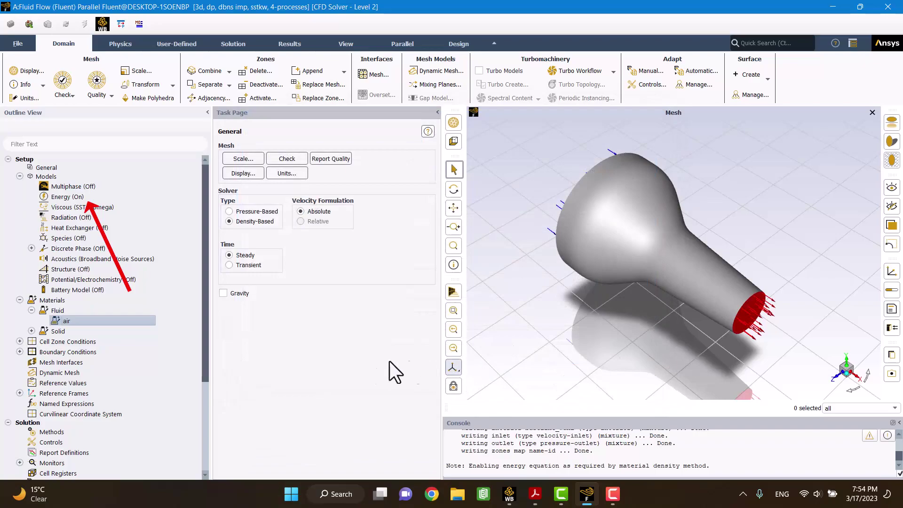
Check the fluid cell zone, then list the inlet boundary zone under Boundary Conditions.
left_click(20, 342)
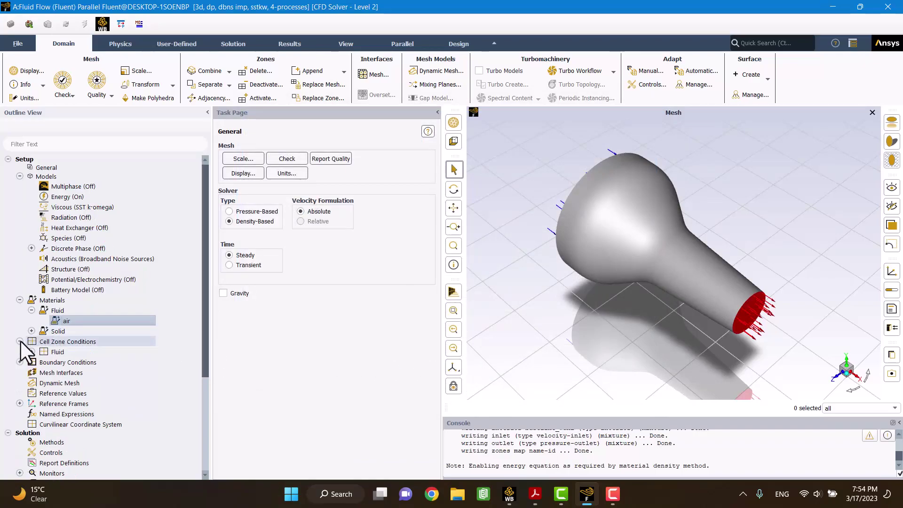
left_click(32, 352)
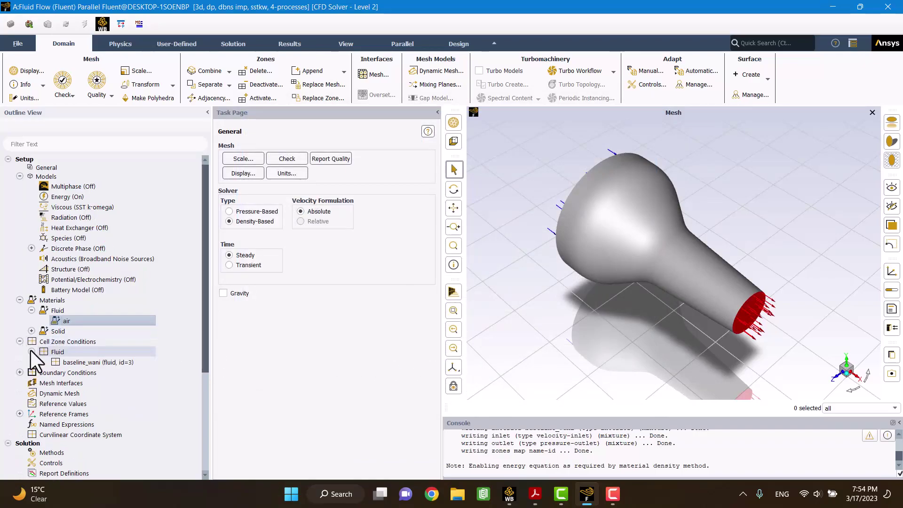
left_click(19, 300)
left_click(20, 312)
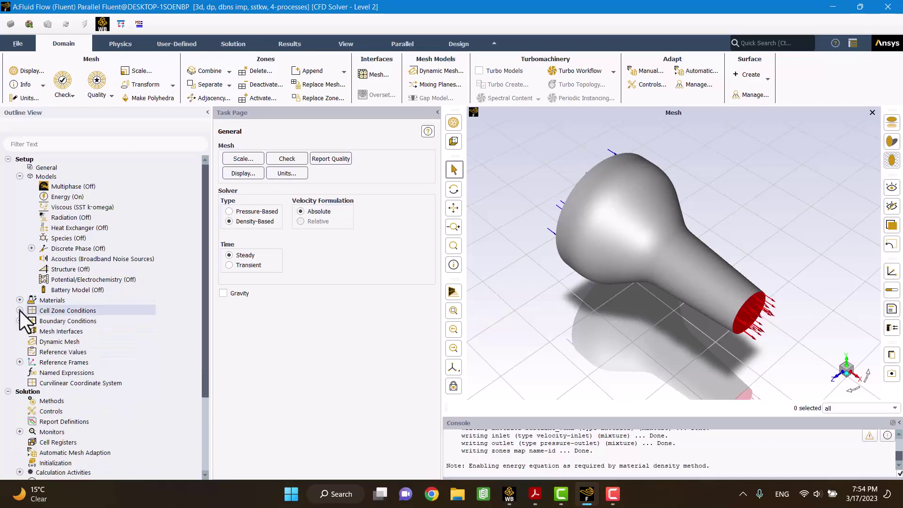
left_click(20, 320)
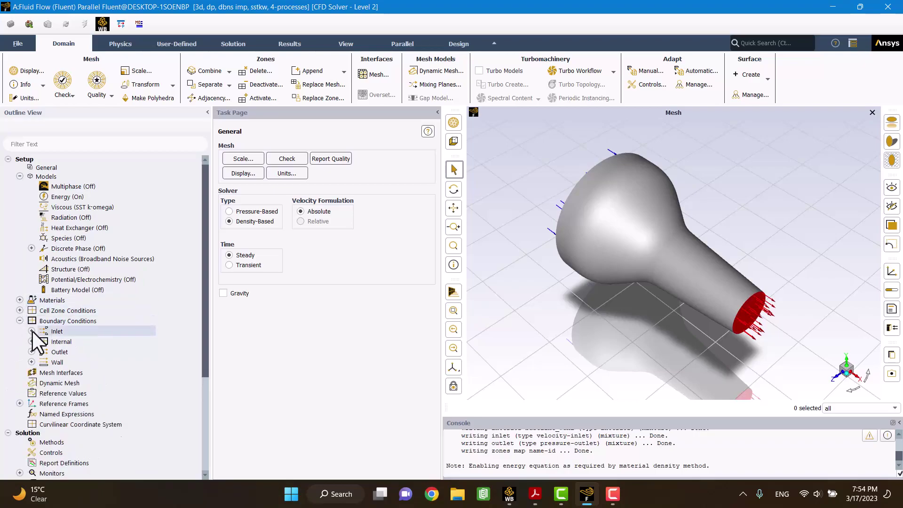
left_click(32, 331)
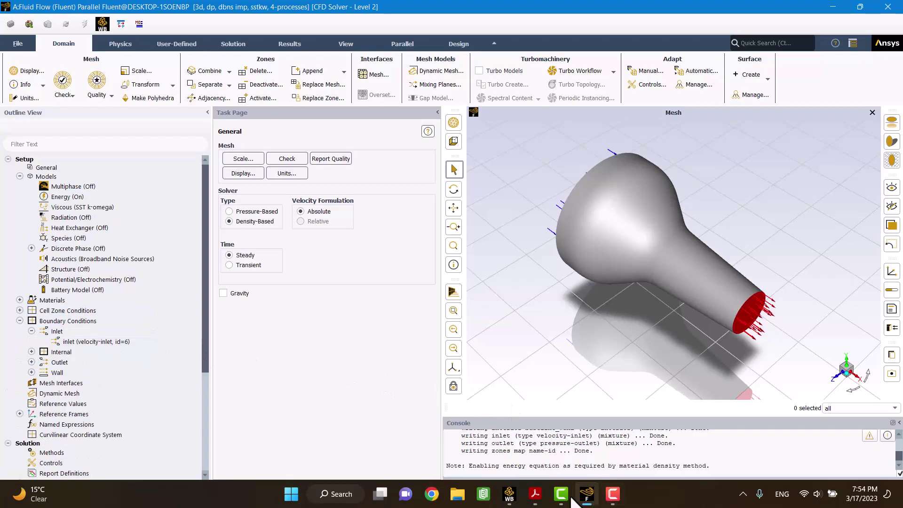
left_click(535, 494)
Search the paper for 'inlet' to locate the inlet and outlet pressures.
middle_click_drag(588, 183, 573, 145)
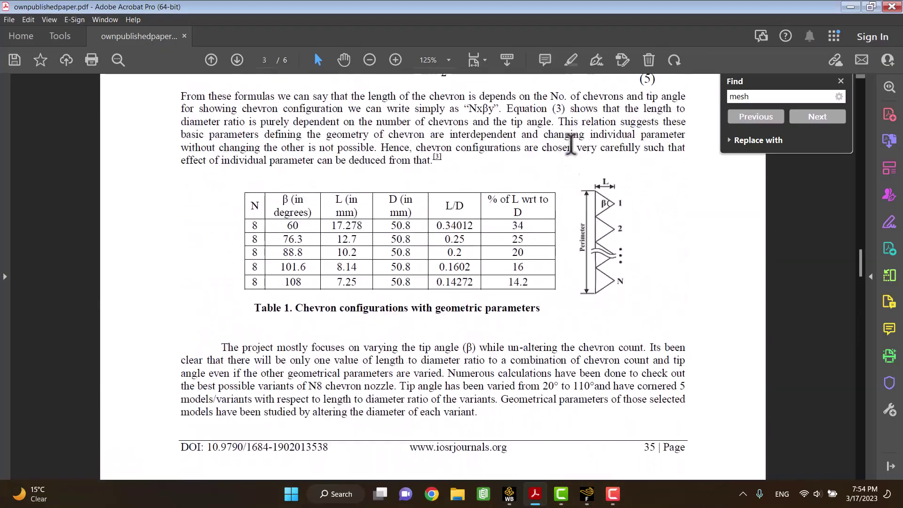
scroll(490, 403, "up", 15)
scroll(497, 381, "up", 3)
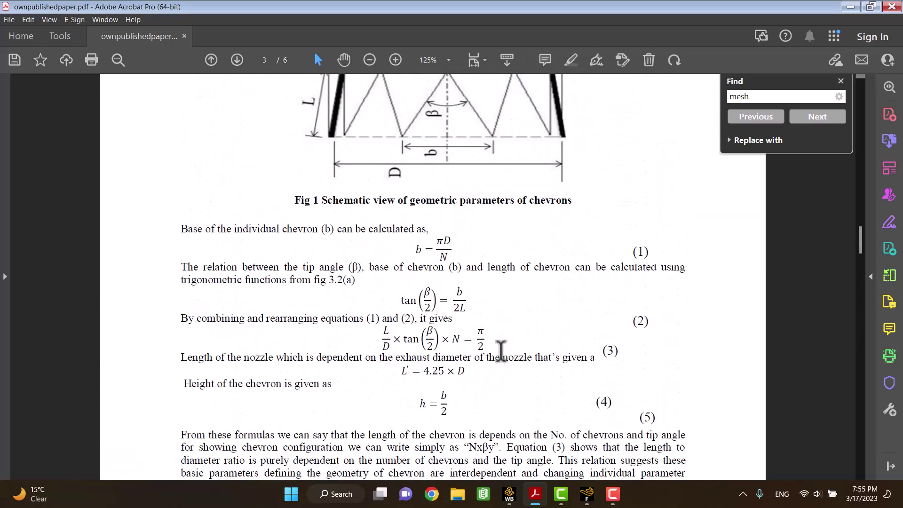
scroll(520, 250, "down", 5)
left_click(805, 96)
type("inlet")
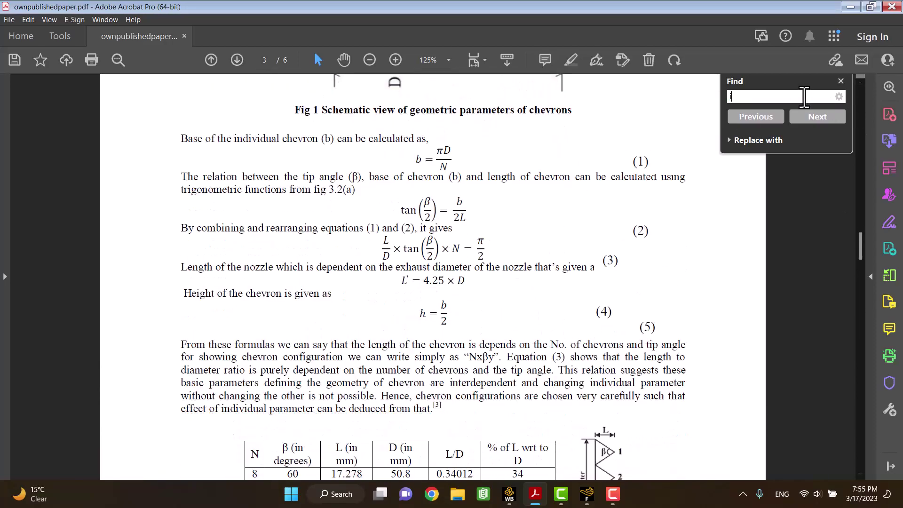
key("Return")
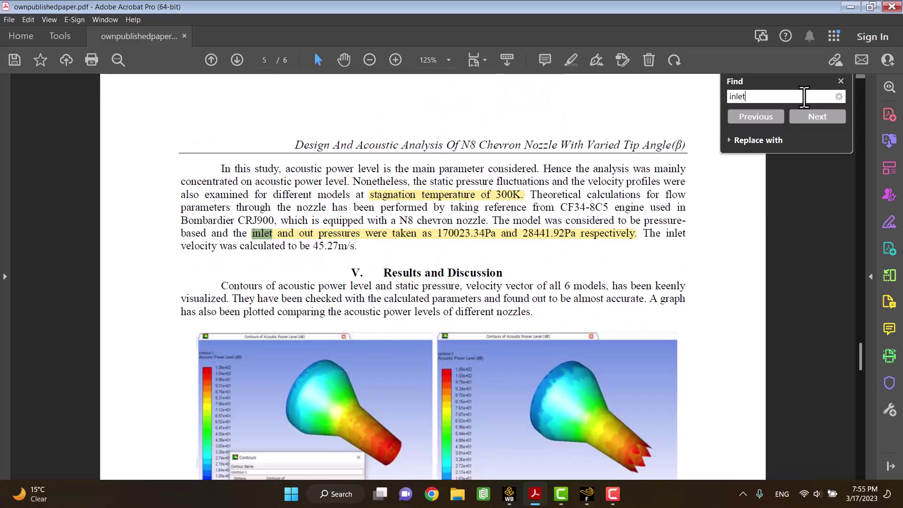
Delete the yellow highlight on the pressures sentence and select the 170023.34 inlet value.
left_click(841, 81)
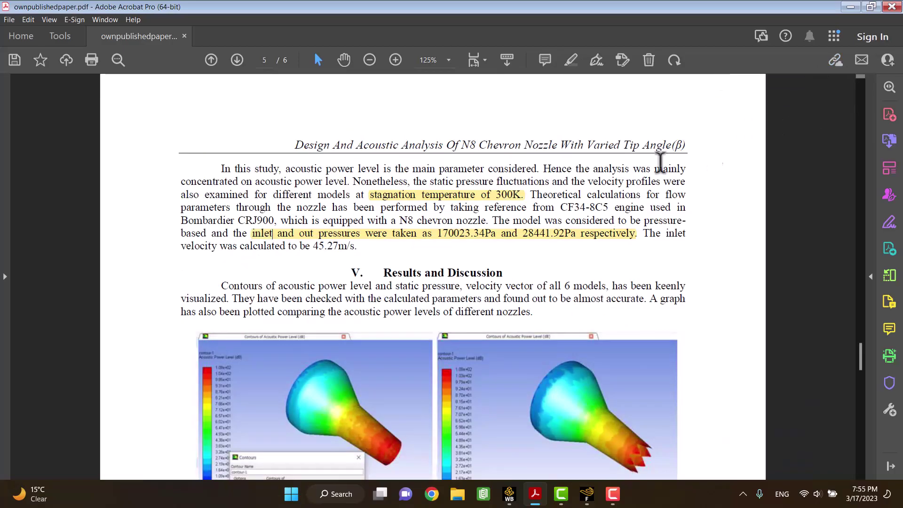
left_click(443, 236)
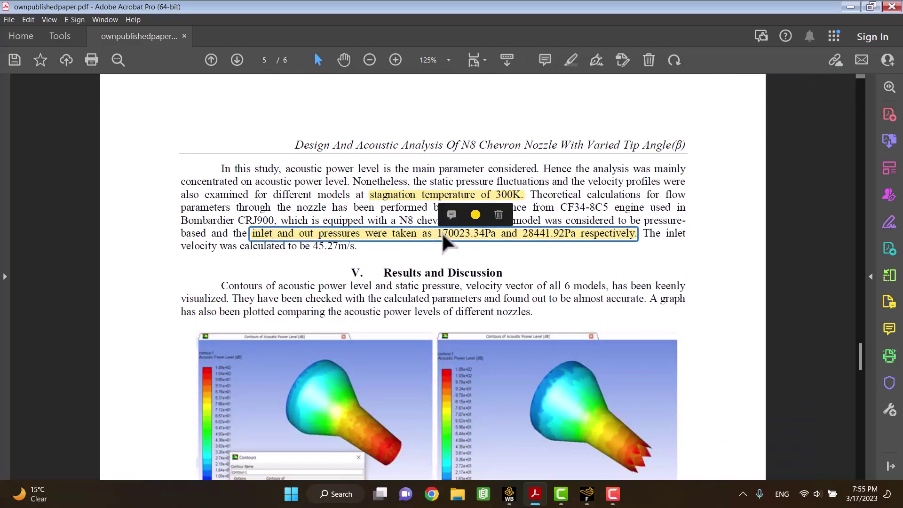
left_click(499, 215)
left_click_drag(438, 233, 485, 233)
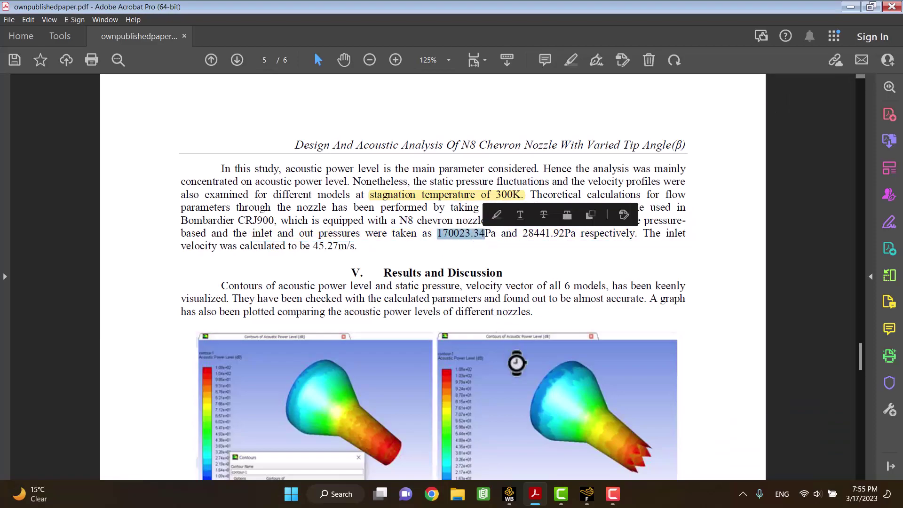
left_click(586, 494)
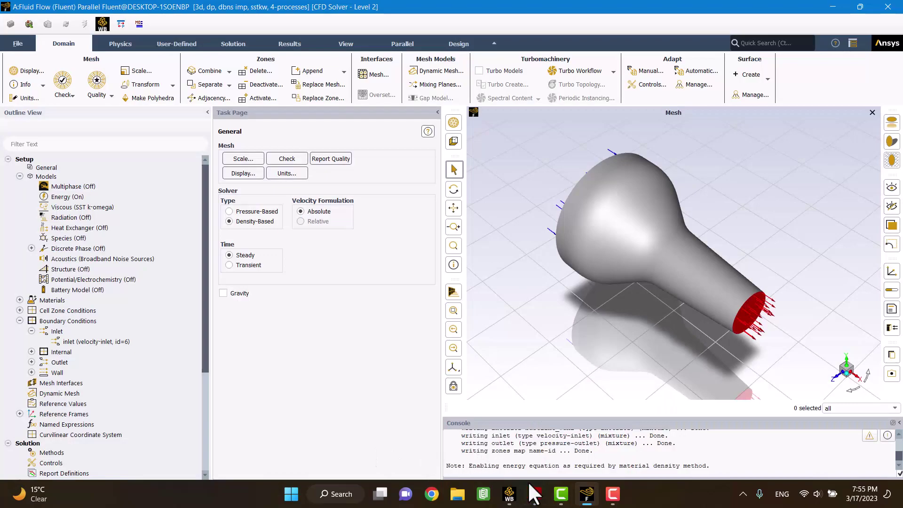
Make the inlet a pressure-inlet with 170023.34 Pa gauge total pressure and 300 K total temperature.
right_click(81, 344)
mouse_move(110, 415)
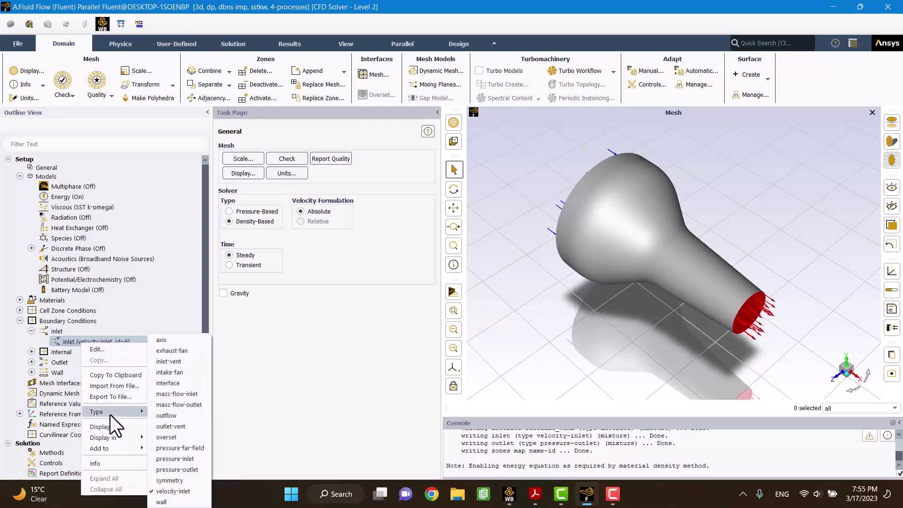
left_click(171, 457)
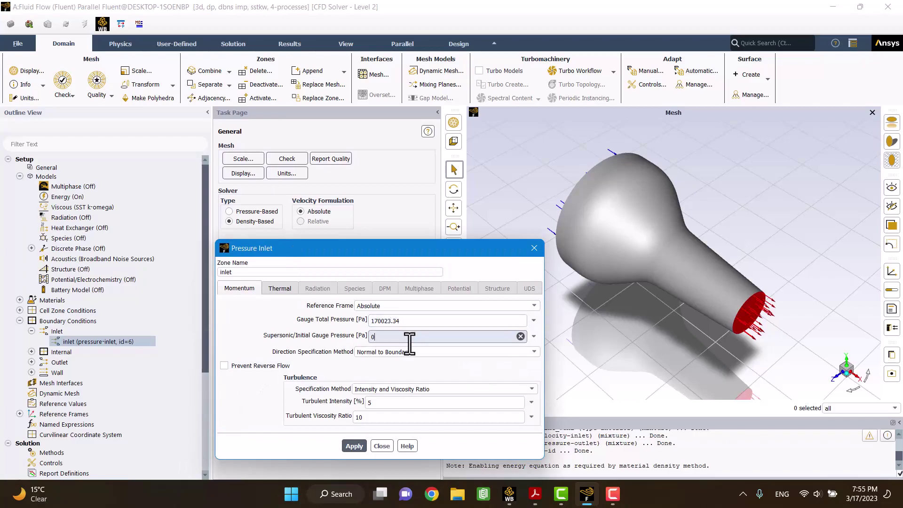
left_click(278, 289)
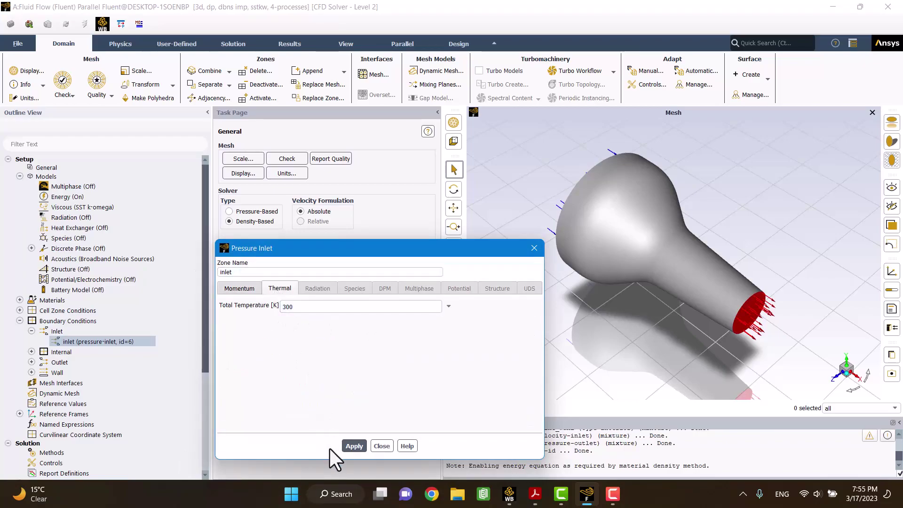
left_click(354, 446)
left_click(374, 447)
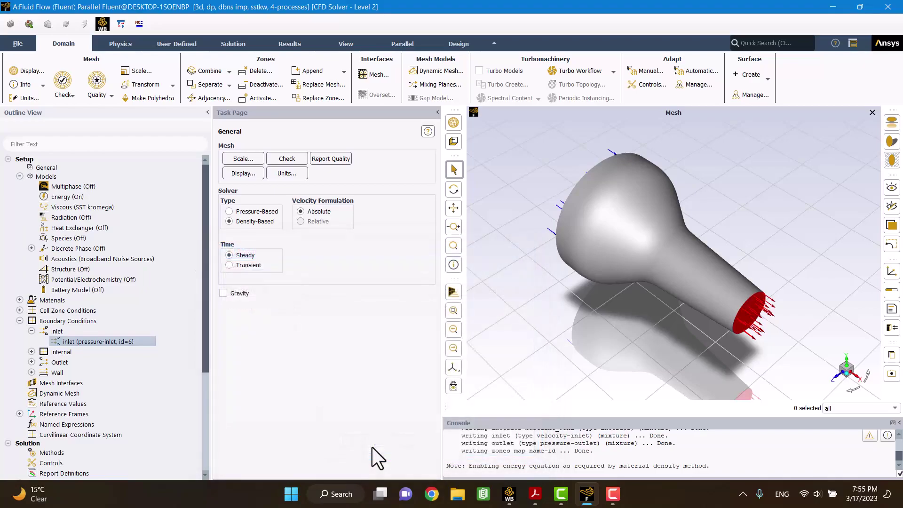
Select the 28441.92 outlet pressure value in the paper.
left_click(536, 494)
left_click_drag(523, 233, 565, 234)
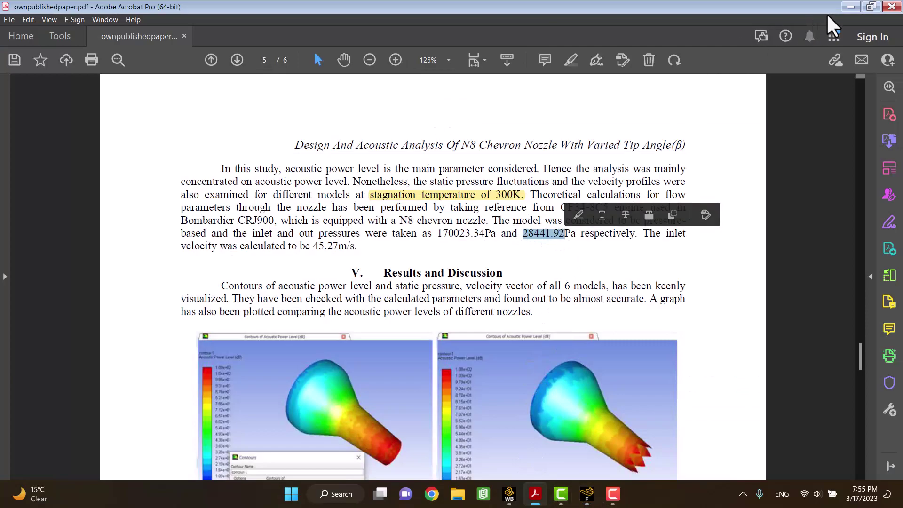
left_click(851, 6)
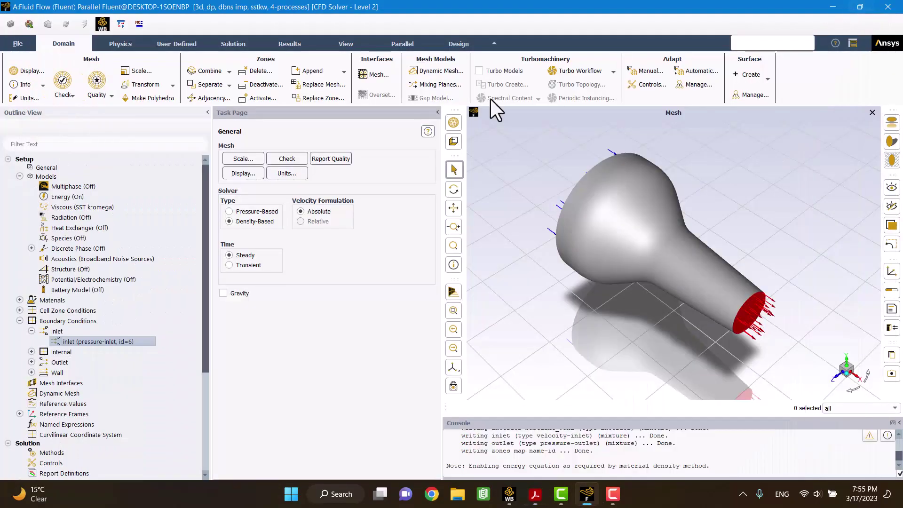
Give the outlet boundary a gauge pressure of 28441.92 Pa and apply it.
left_click(31, 363)
left_click(88, 374)
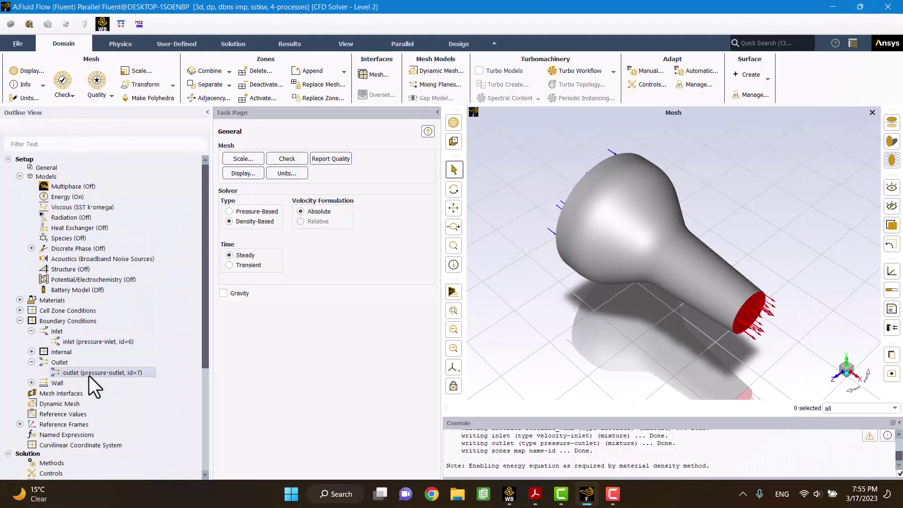
double_click(89, 374)
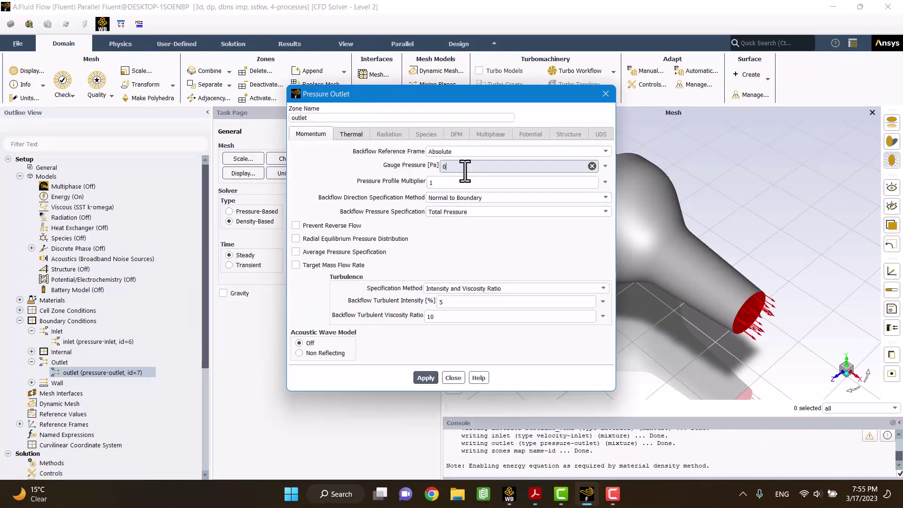
left_click(465, 167)
type("28441.92")
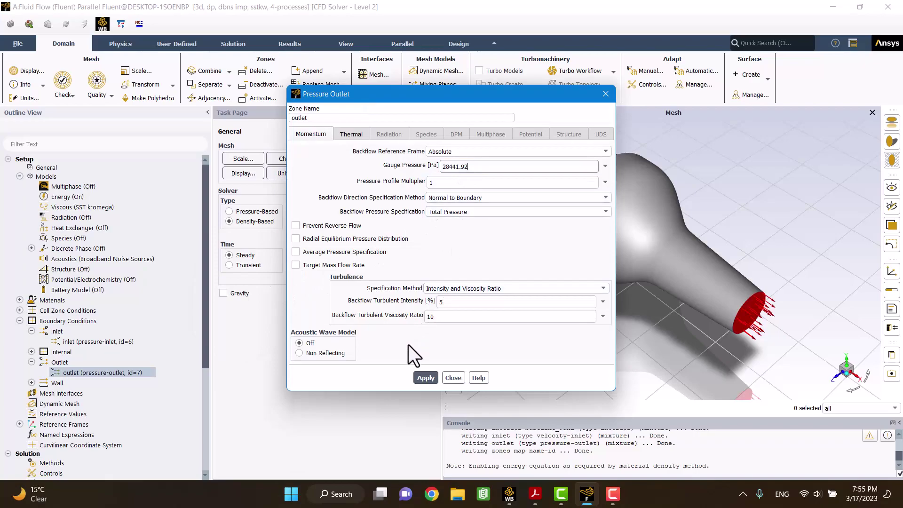
left_click(426, 377)
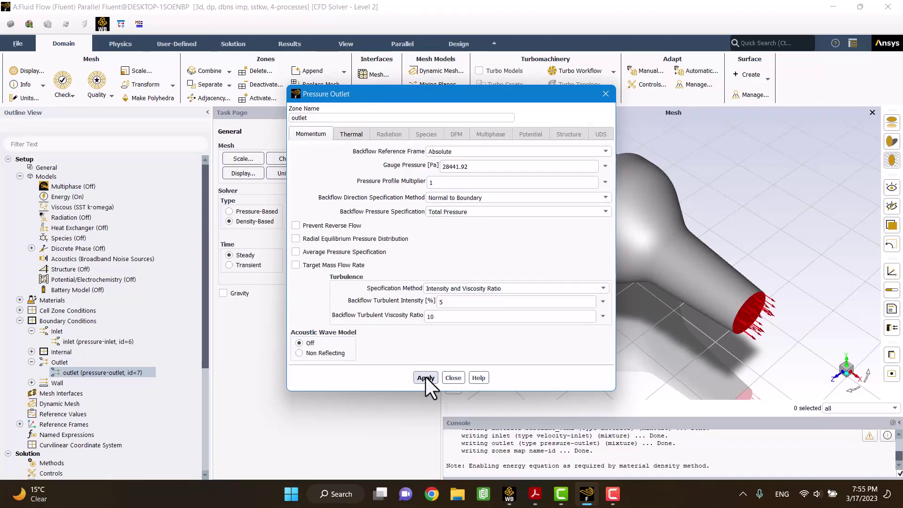
left_click(452, 378)
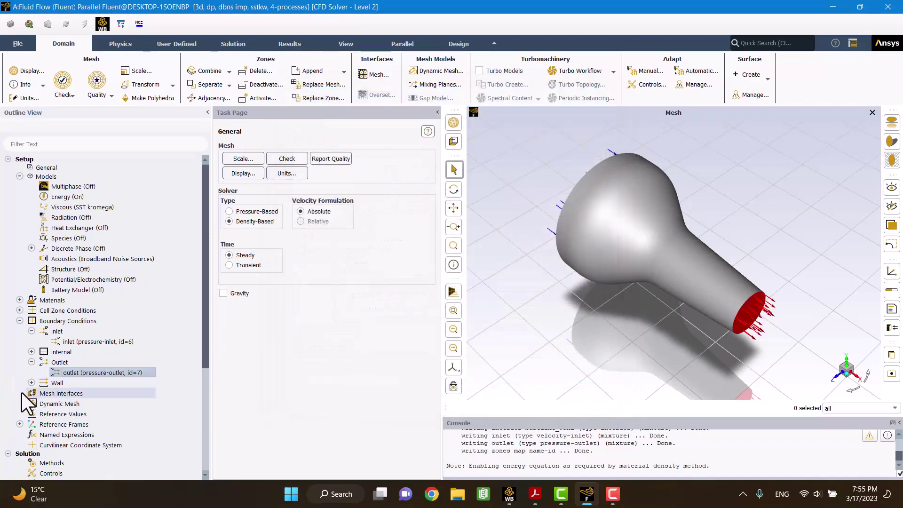
Run hybrid initialization and set the iteration count to 500.
scroll(19, 431, "down", 3)
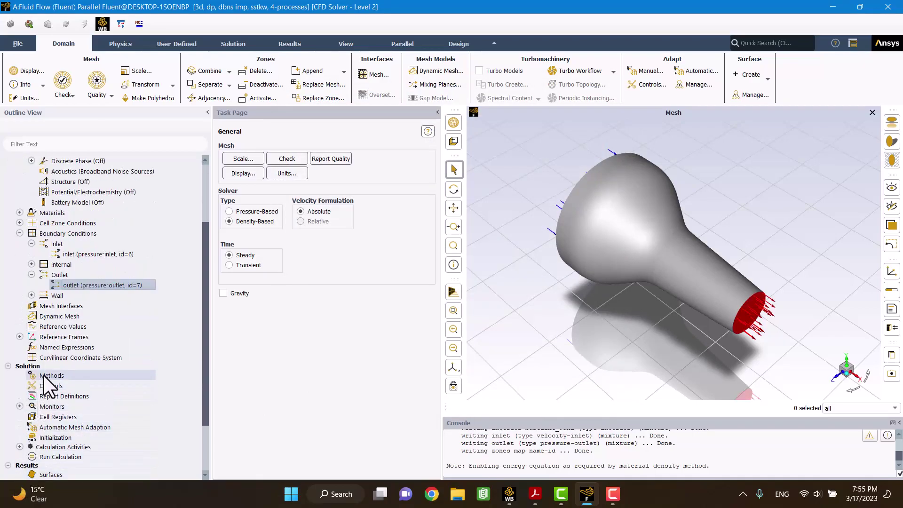
left_click(34, 442)
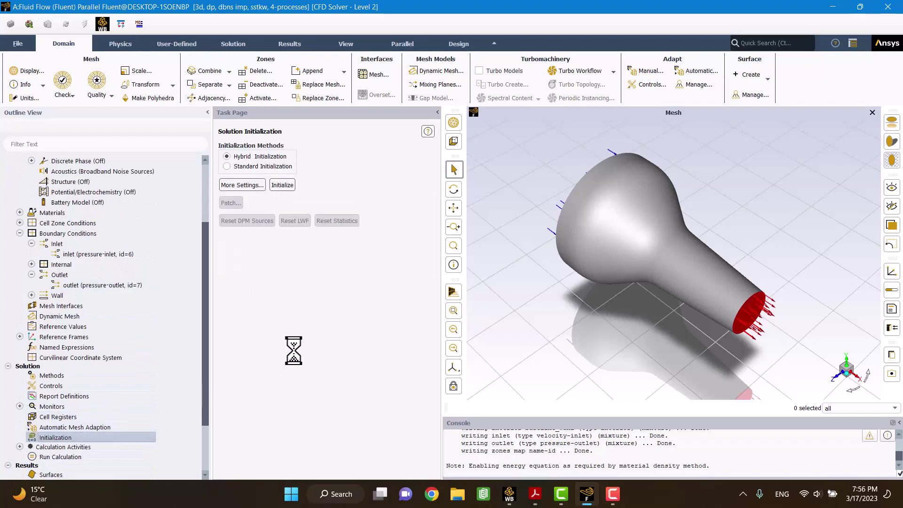
left_click(282, 186)
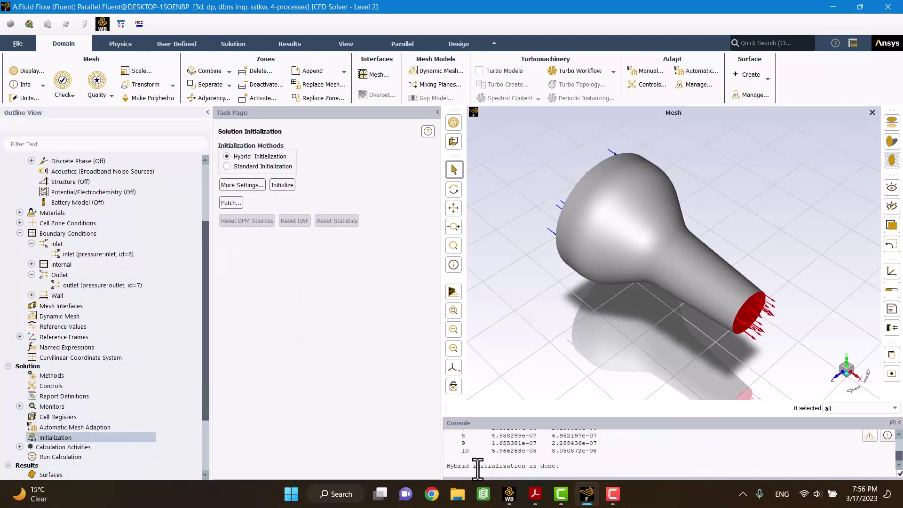
left_click(83, 458)
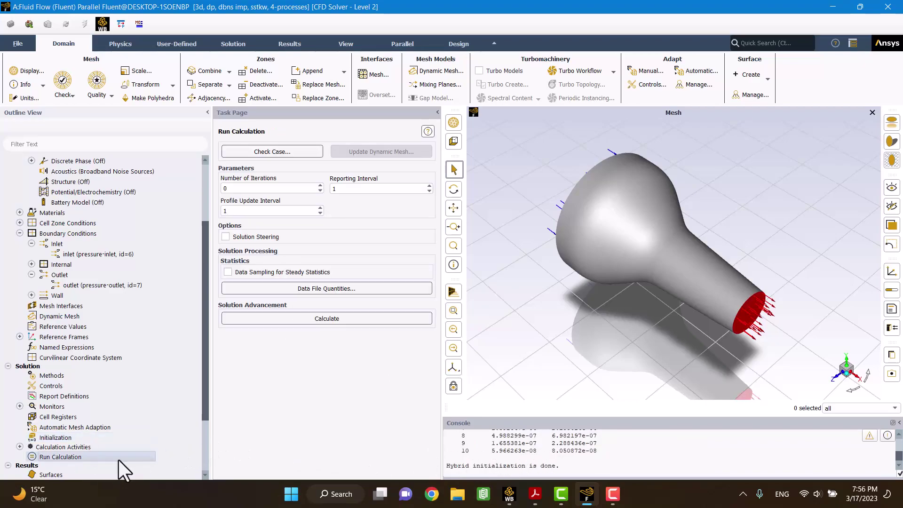
double_click(258, 188)
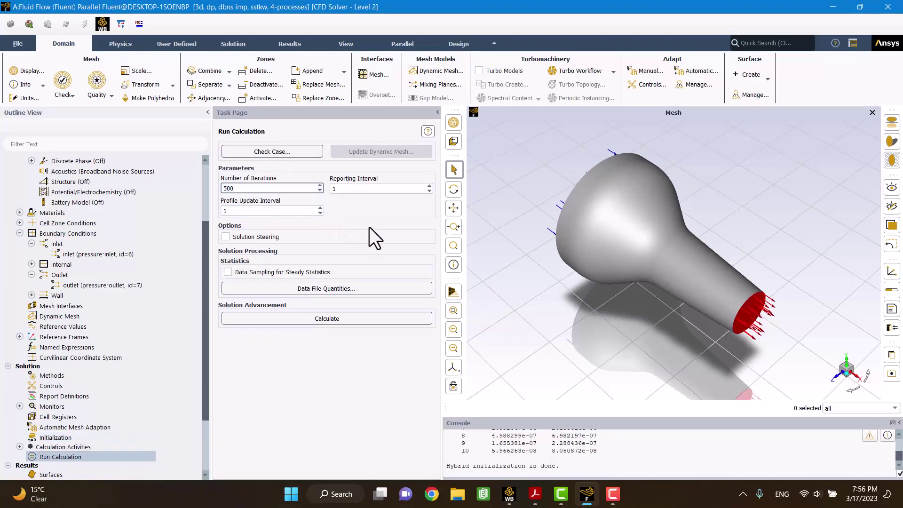
Run the 500-iteration calculation and acknowledge the calculation complete message.
left_click(341, 322)
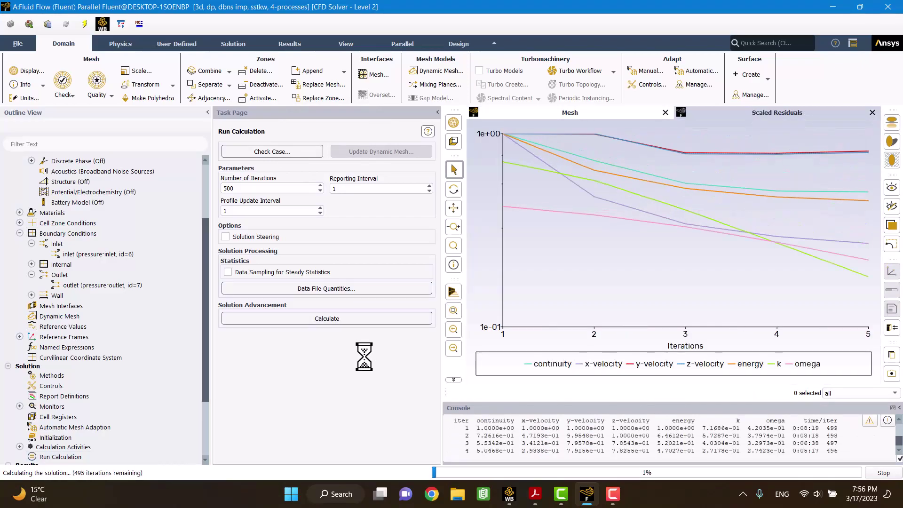
left_click(613, 494)
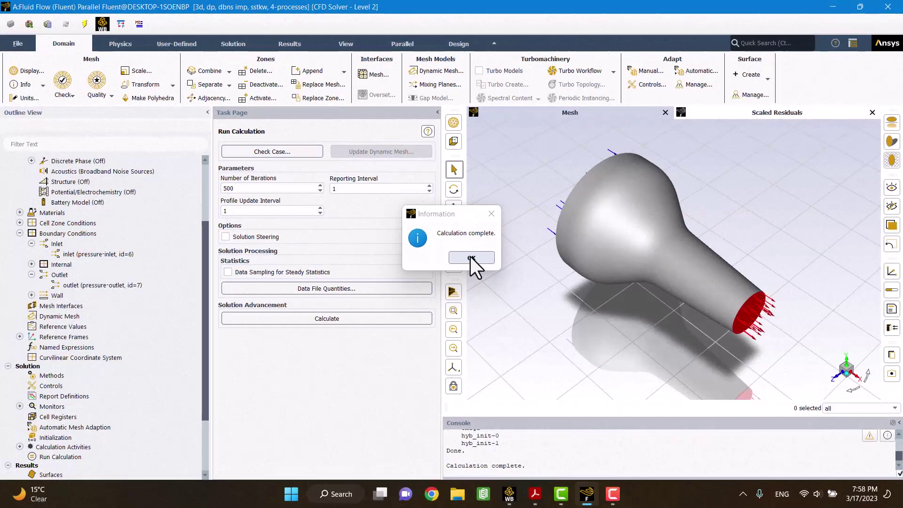
left_click(471, 258)
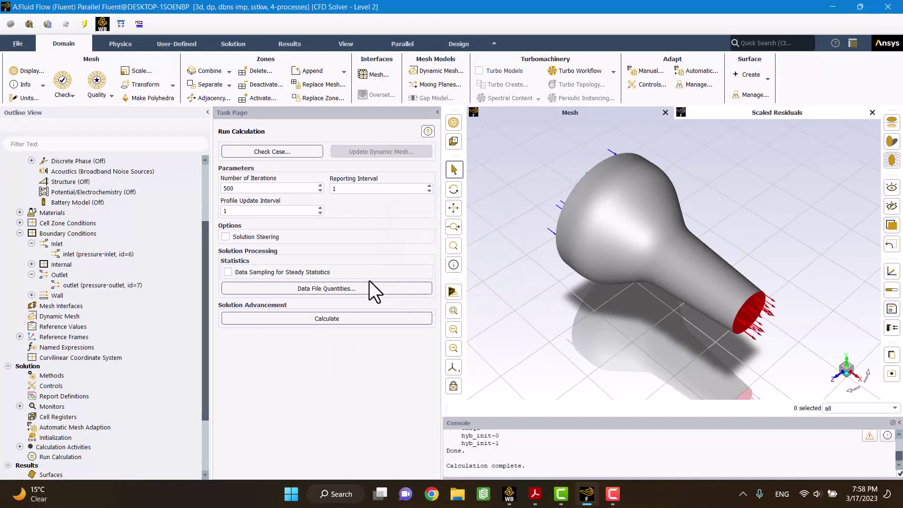
Create contour-1 of Acoustic Power Level on wall-baseline_wani, computing its 0–105.2 dB range.
scroll(140, 395, "down", 2)
scroll(139, 395, "down", 1)
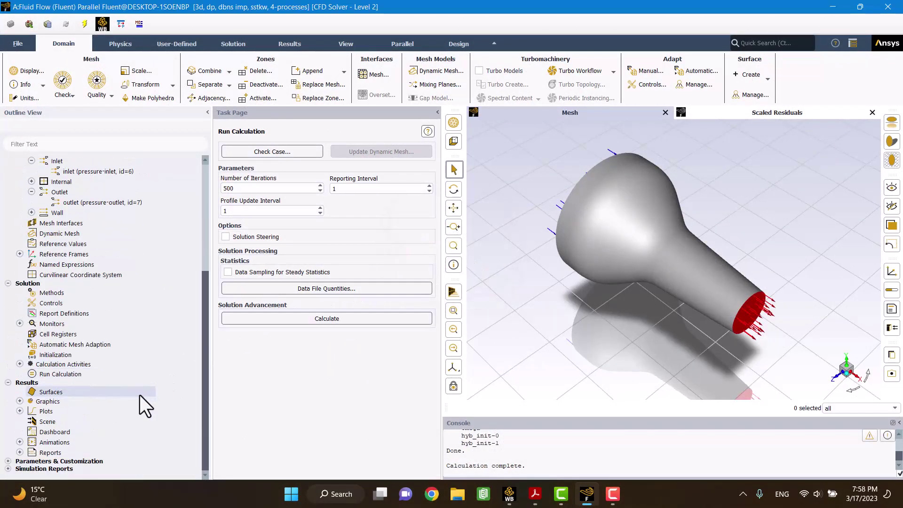
left_click(20, 401)
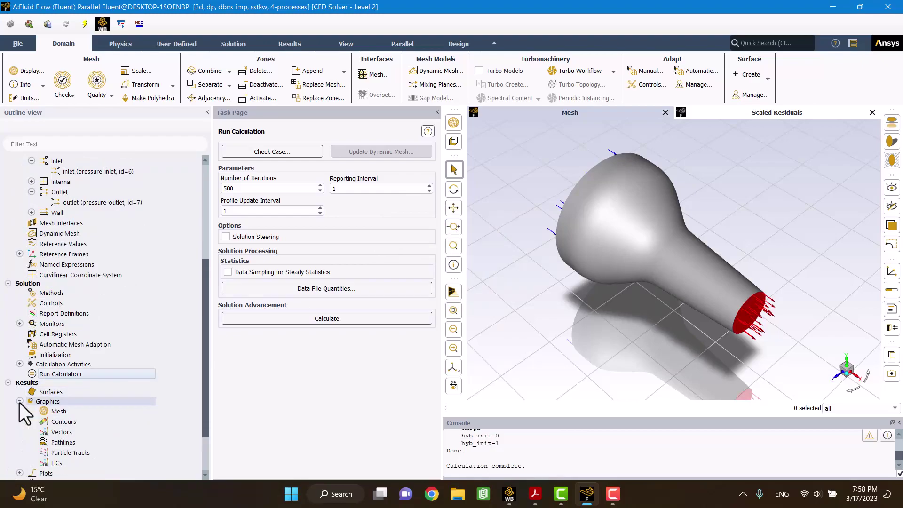
right_click(58, 425)
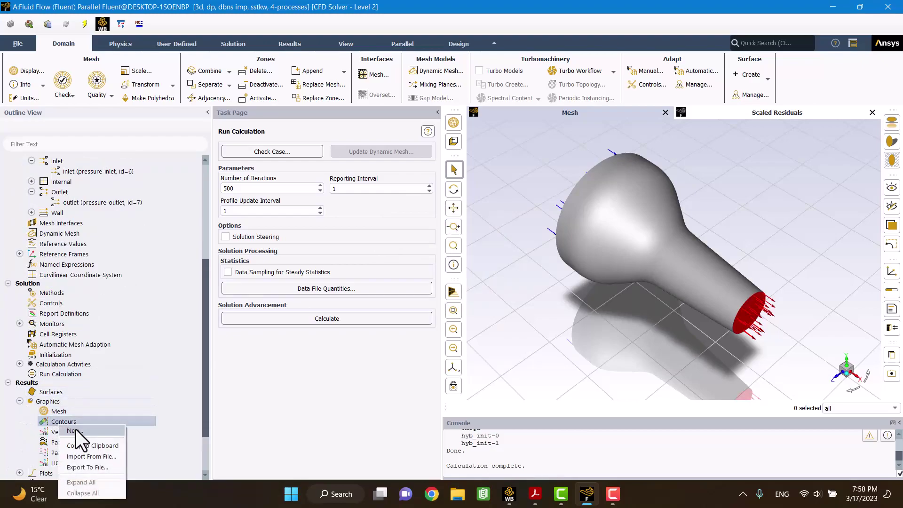
left_click(76, 431)
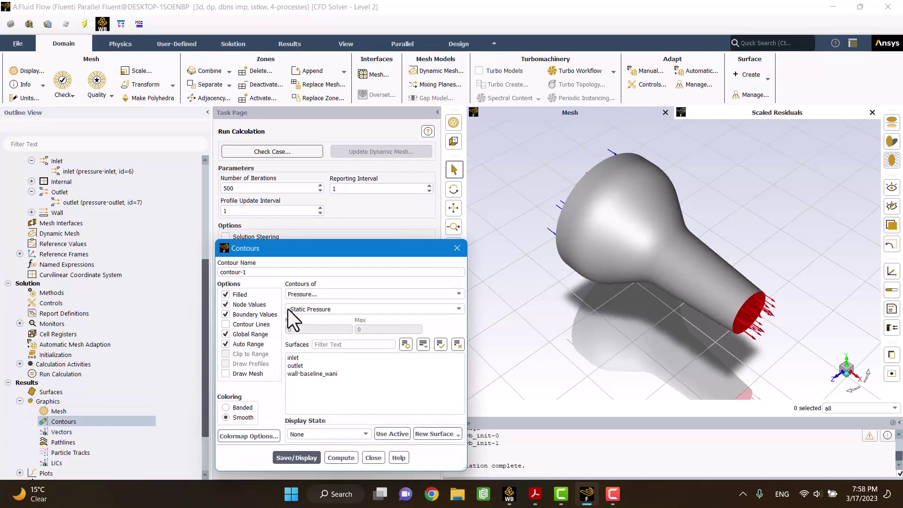
left_click(295, 295)
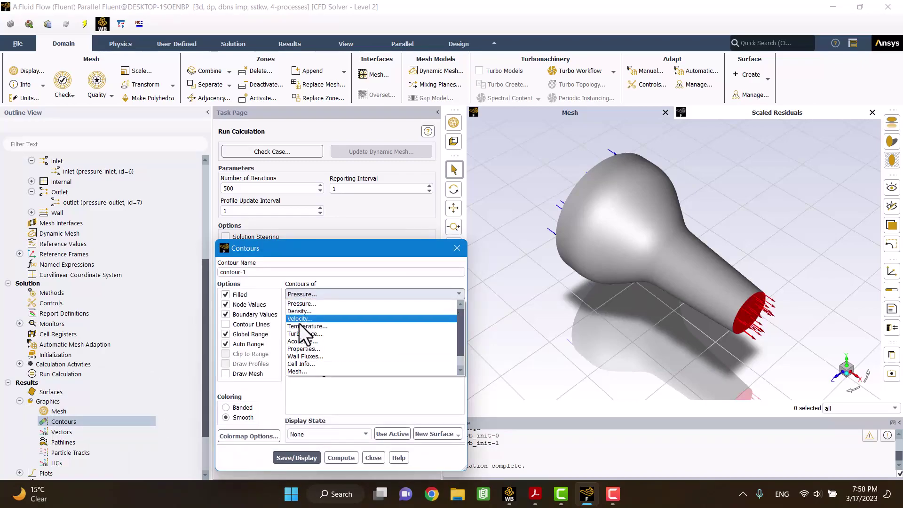
left_click(305, 340)
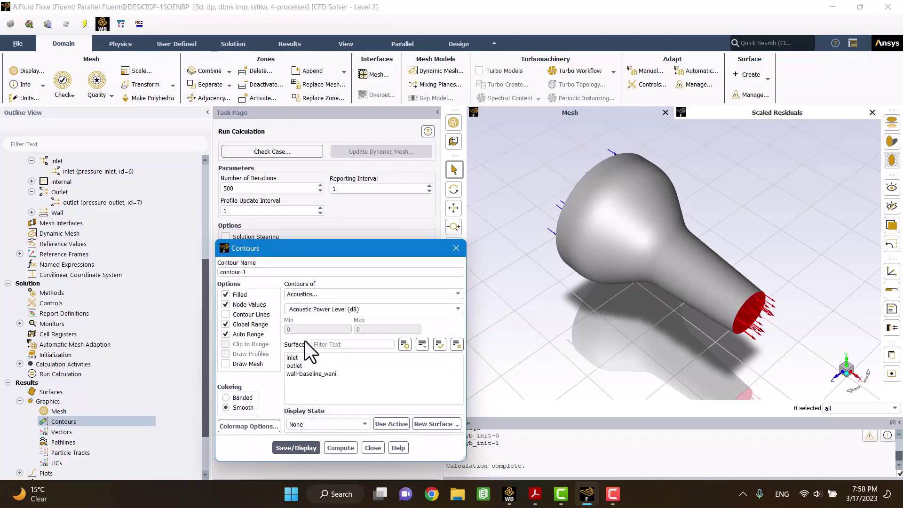
left_click(311, 373)
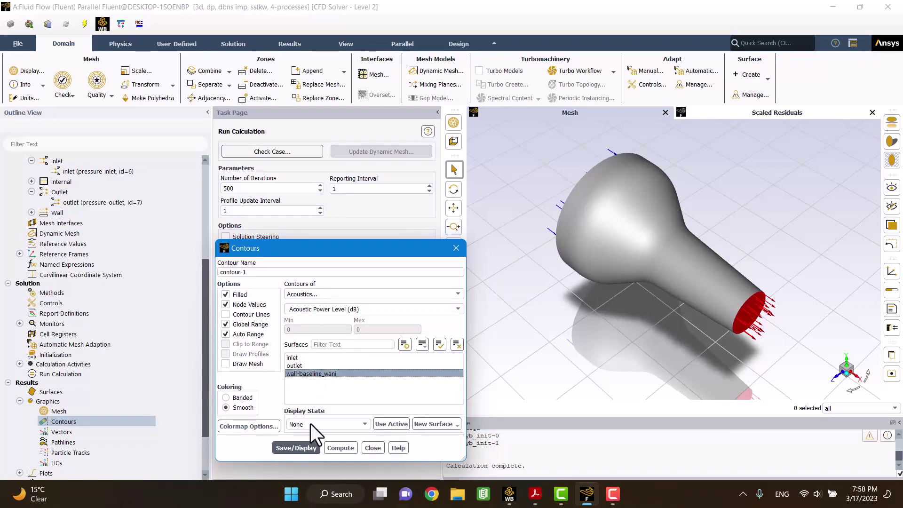
left_click(329, 452)
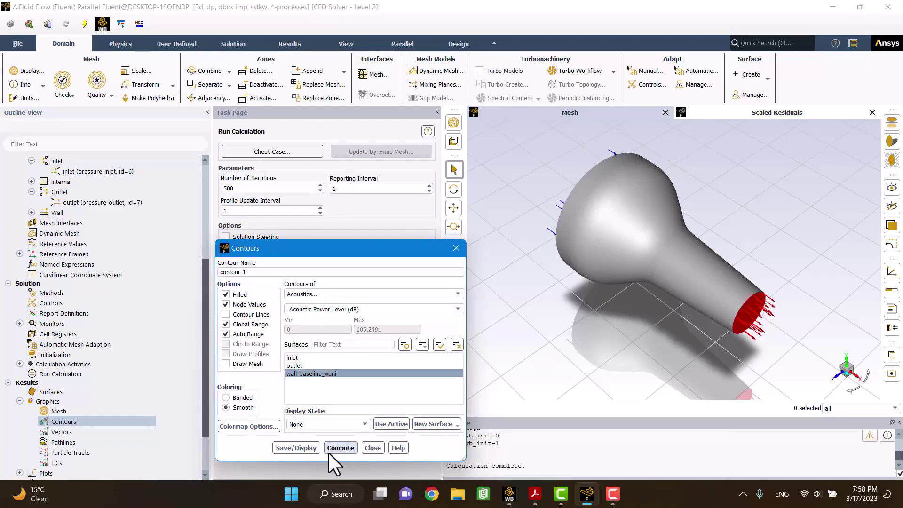
left_click(304, 451)
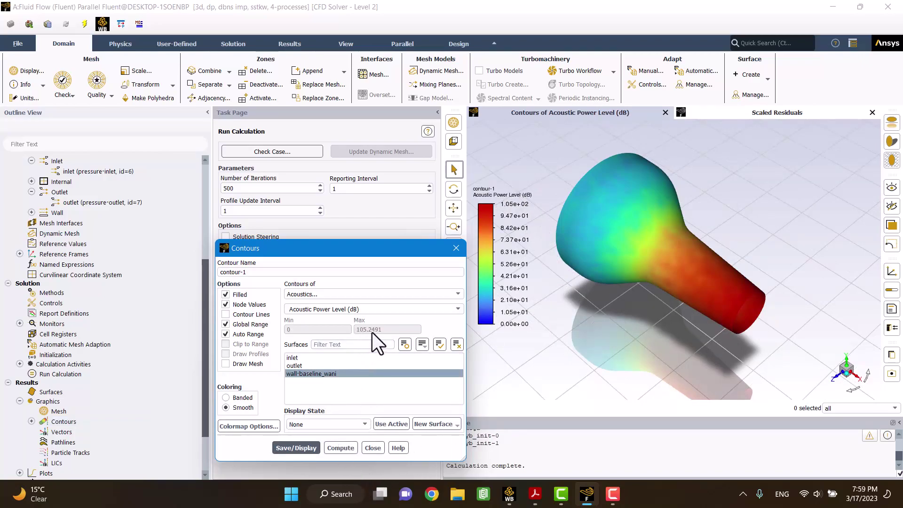
Compare with the paper's baseline contours and 109.4 dB value, then close the contour settings.
left_click(536, 492)
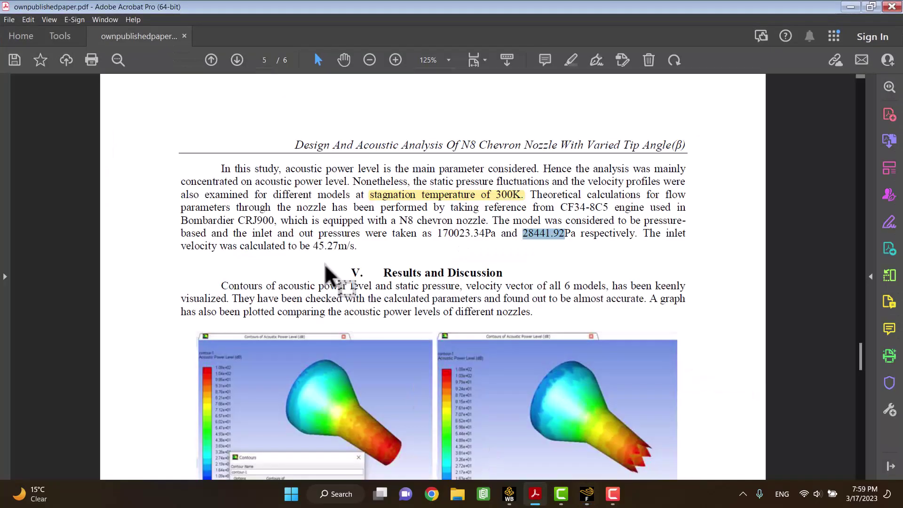
scroll(232, 414, "down", 10)
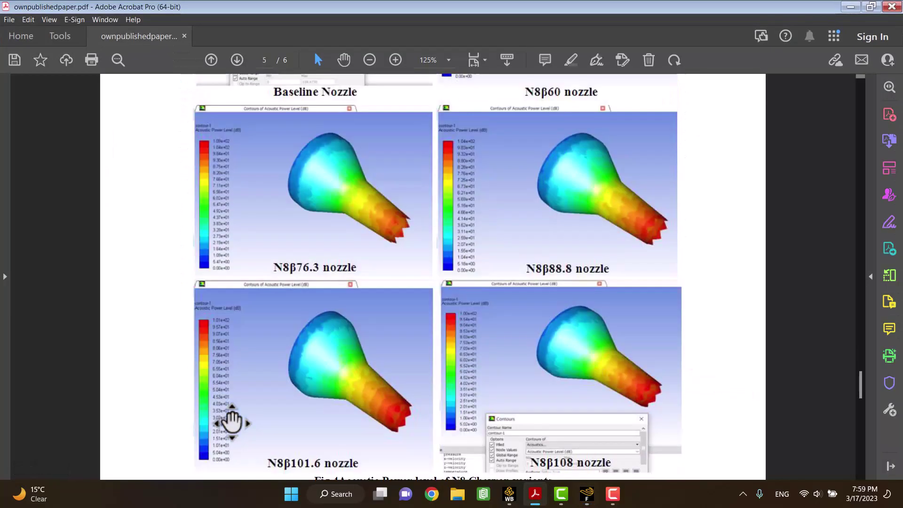
scroll(232, 420, "down", 12)
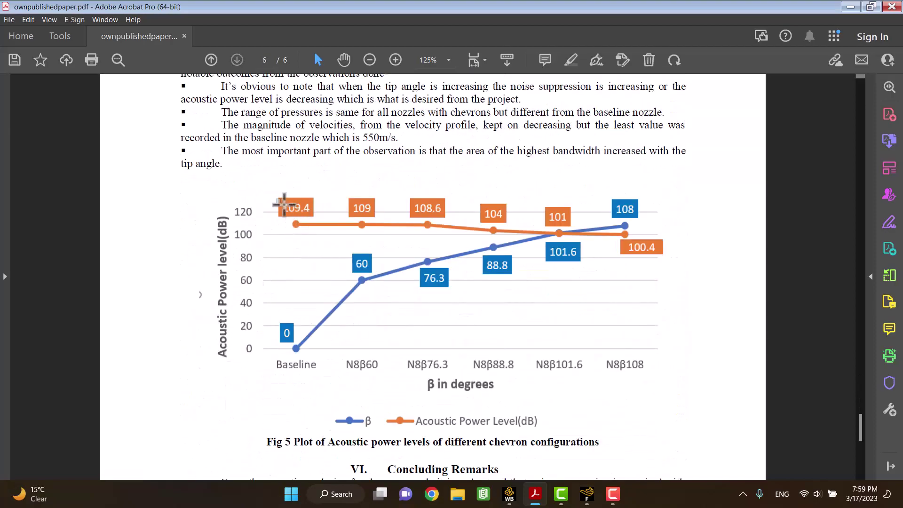
left_click_drag(277, 199, 324, 225)
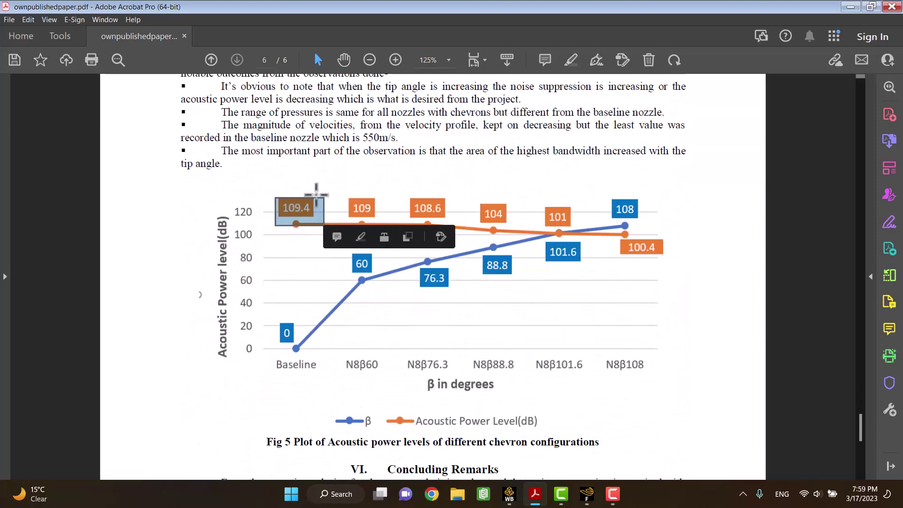
left_click(322, 186)
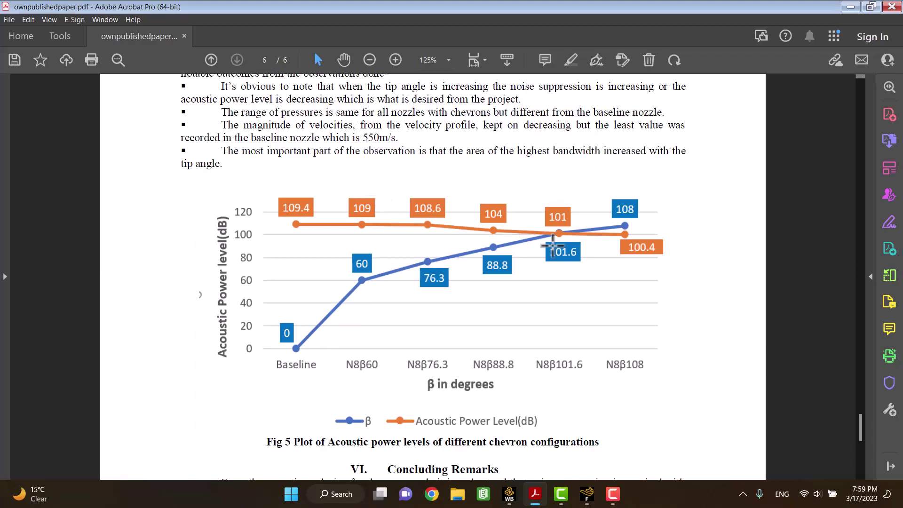
left_click(849, 8)
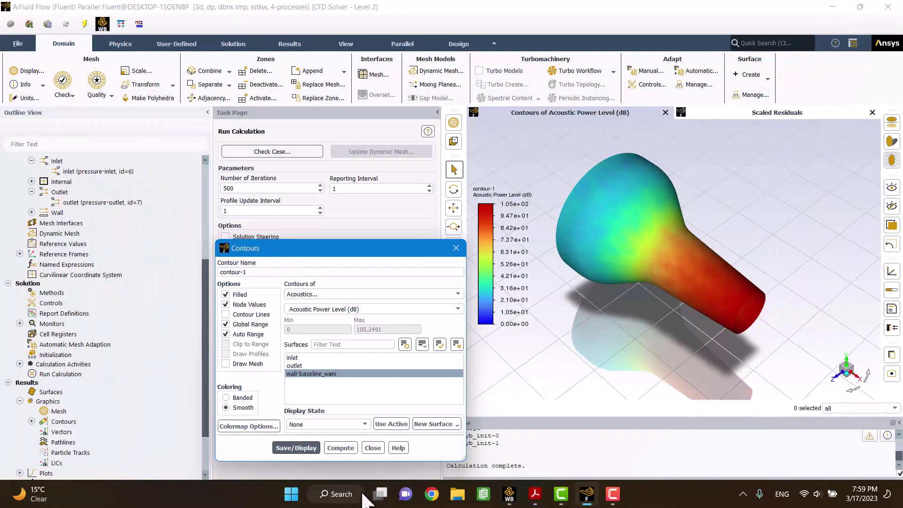
left_click(365, 447)
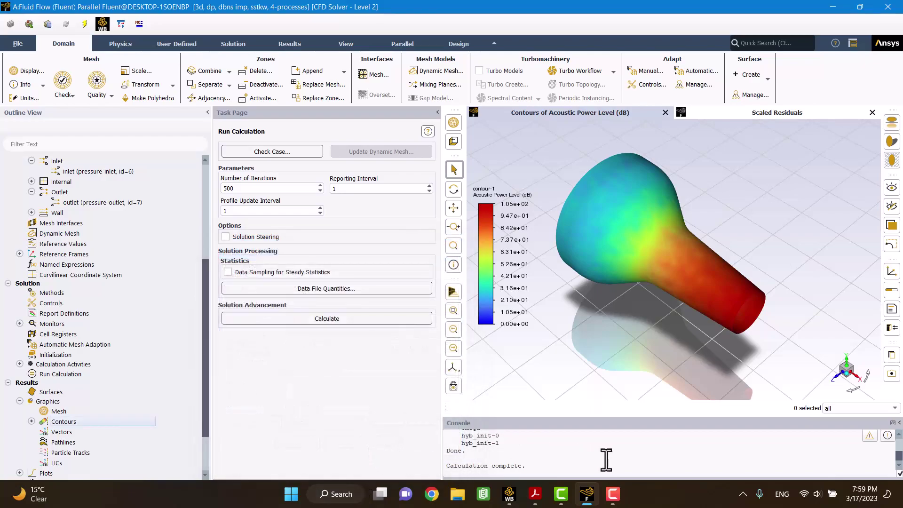